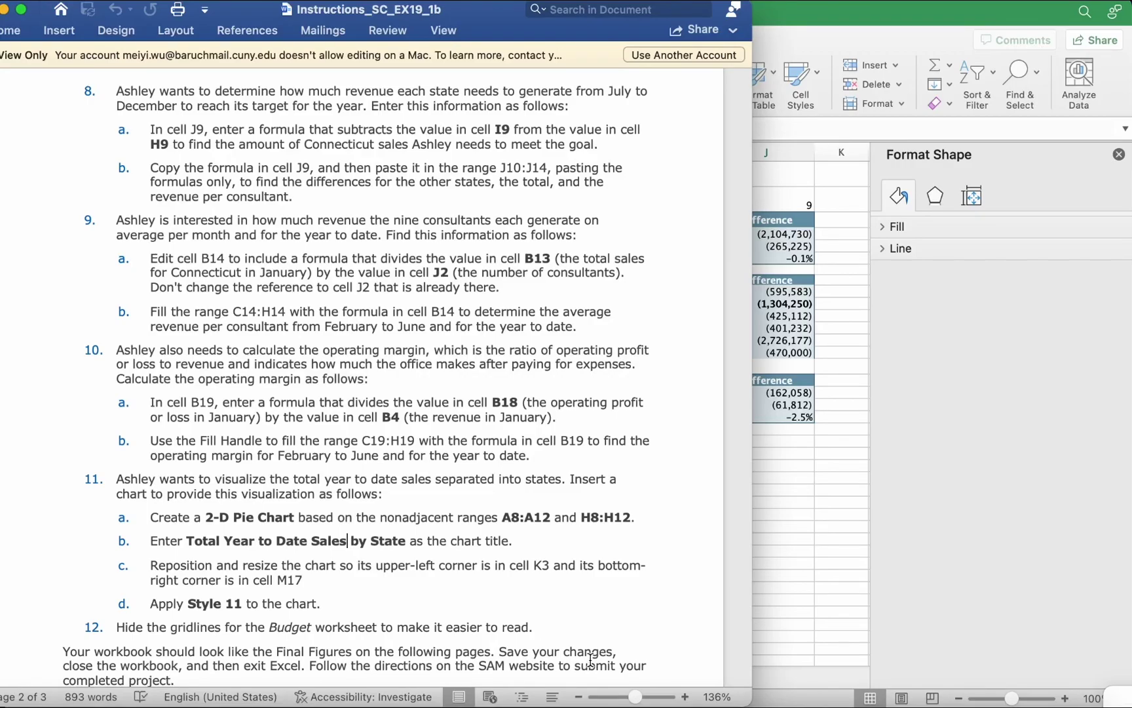
# Glance at the instructions, then bring the budget workbook back to the front
pyautogui.click(875, 468)
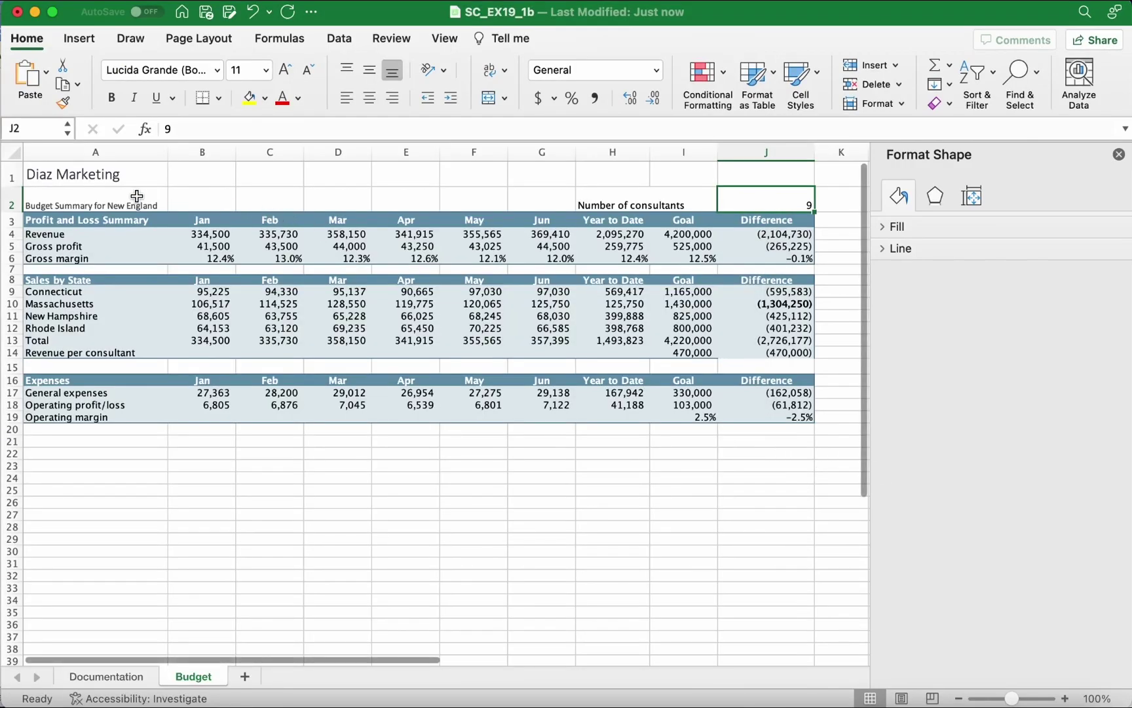
pyautogui.press('super+Tab')
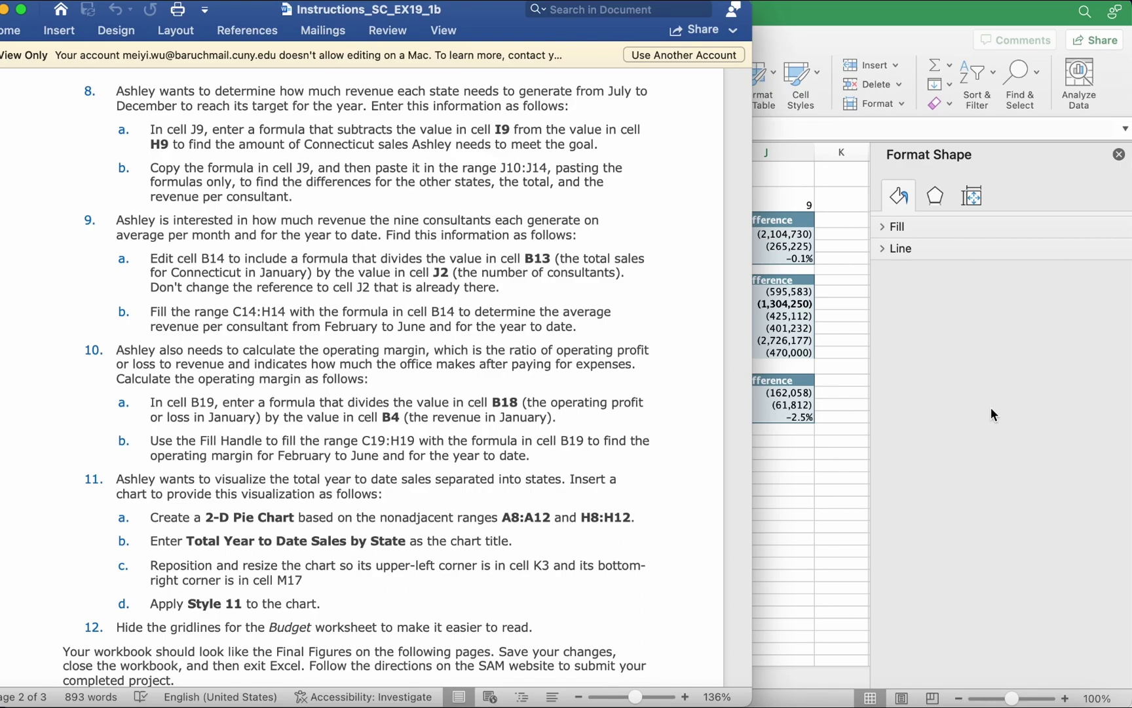
pyautogui.click(995, 457)
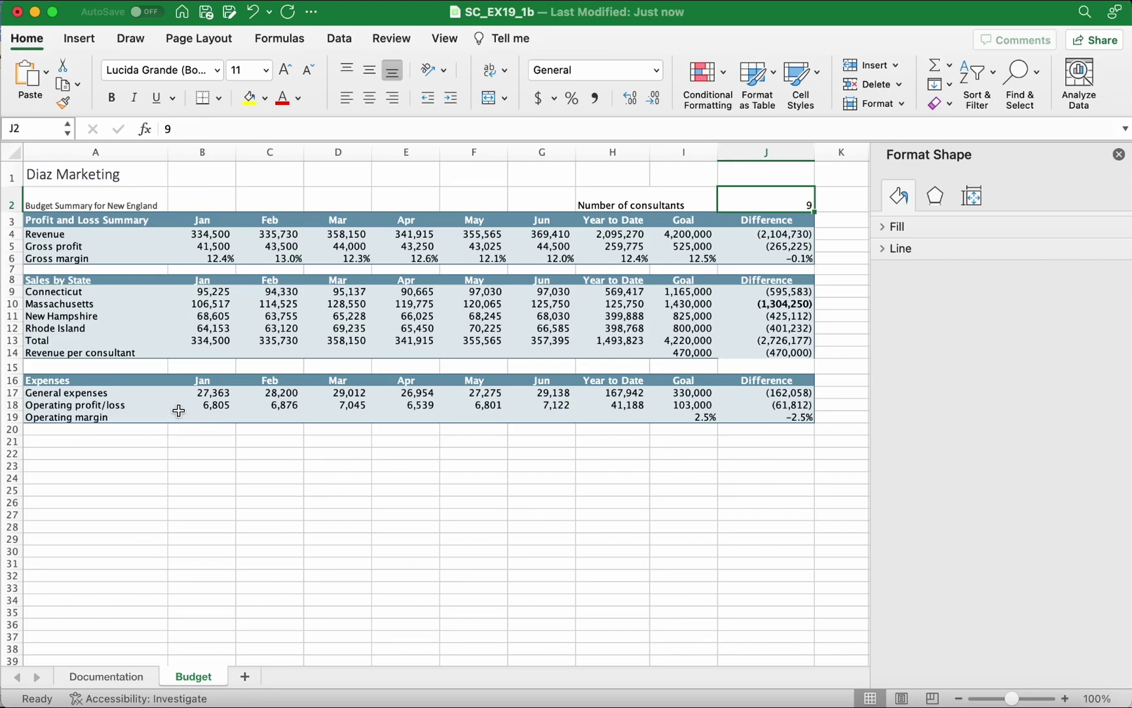
# Enter =B13/J2 in B14 to show January revenue per consultant of 37,167
pyautogui.click(221, 354)
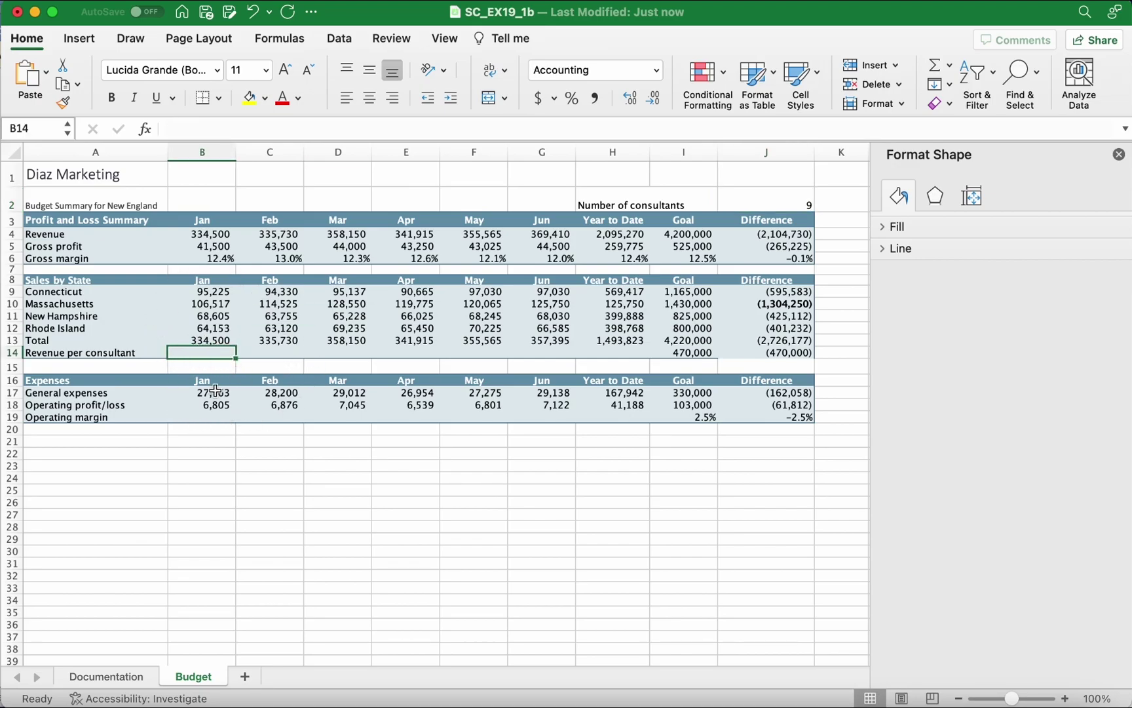
pyautogui.write('=')
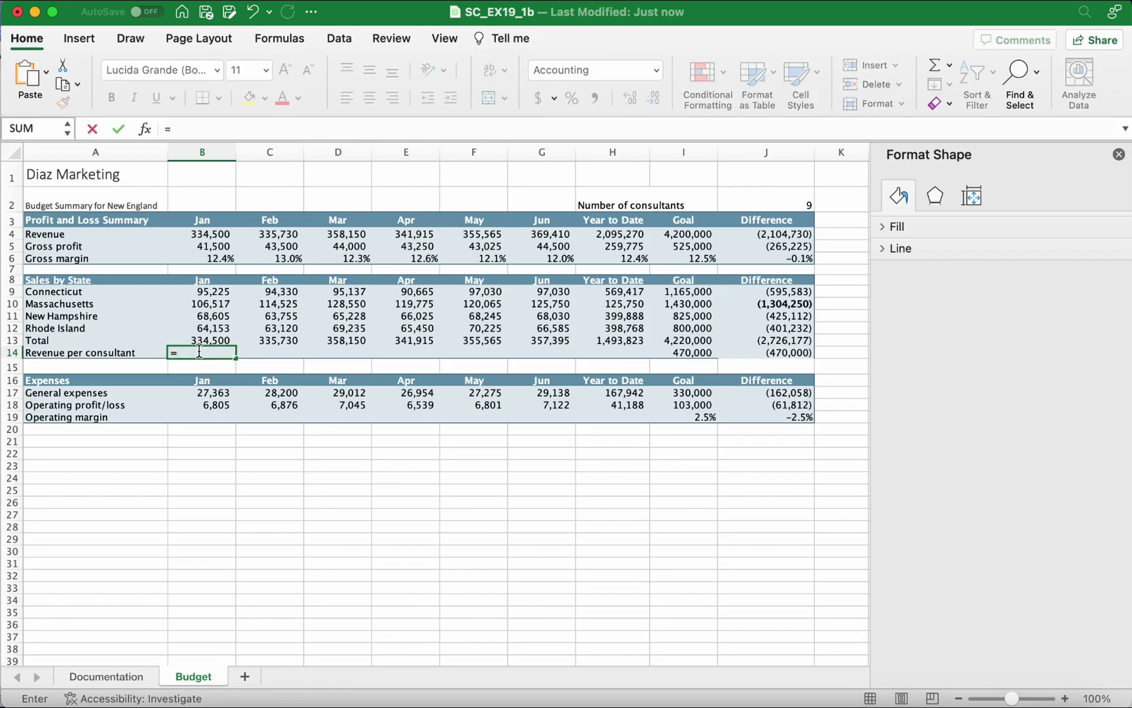
pyautogui.click(194, 336)
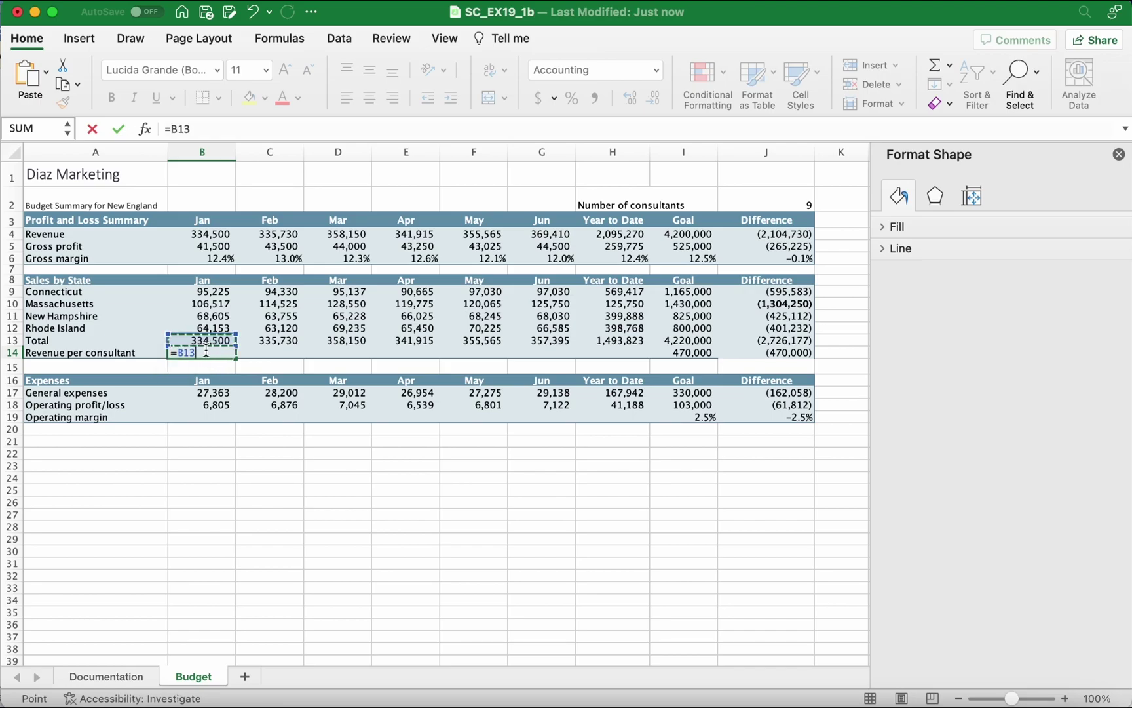
pyautogui.write('/')
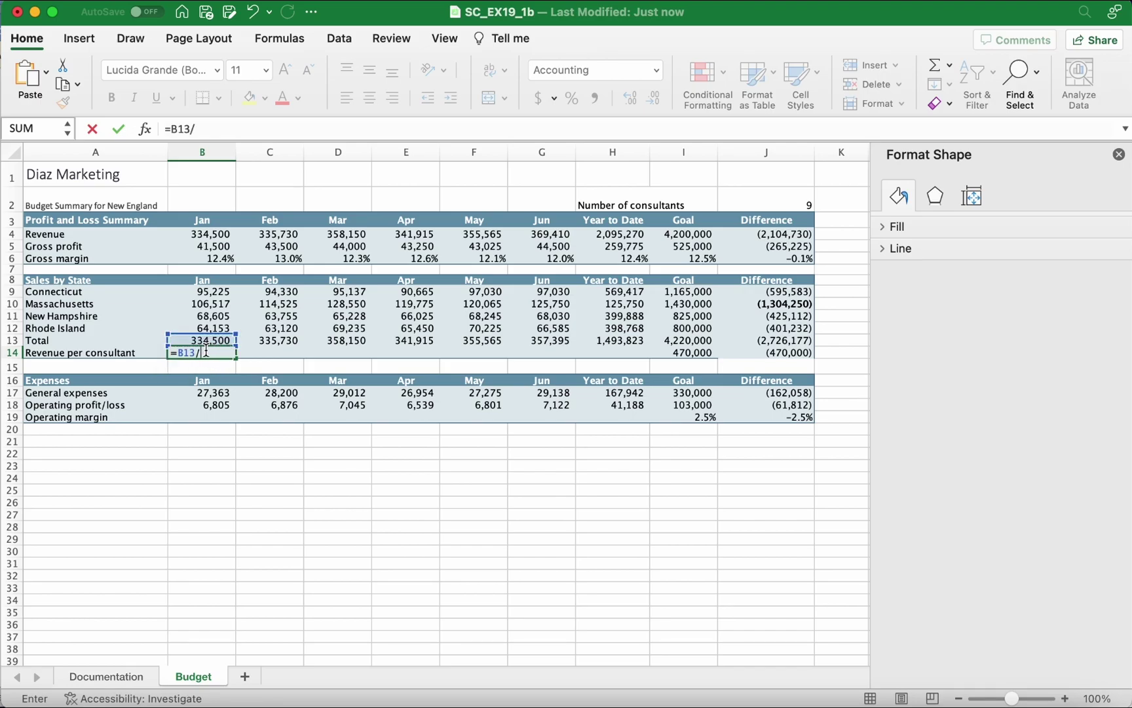
pyautogui.click(784, 204)
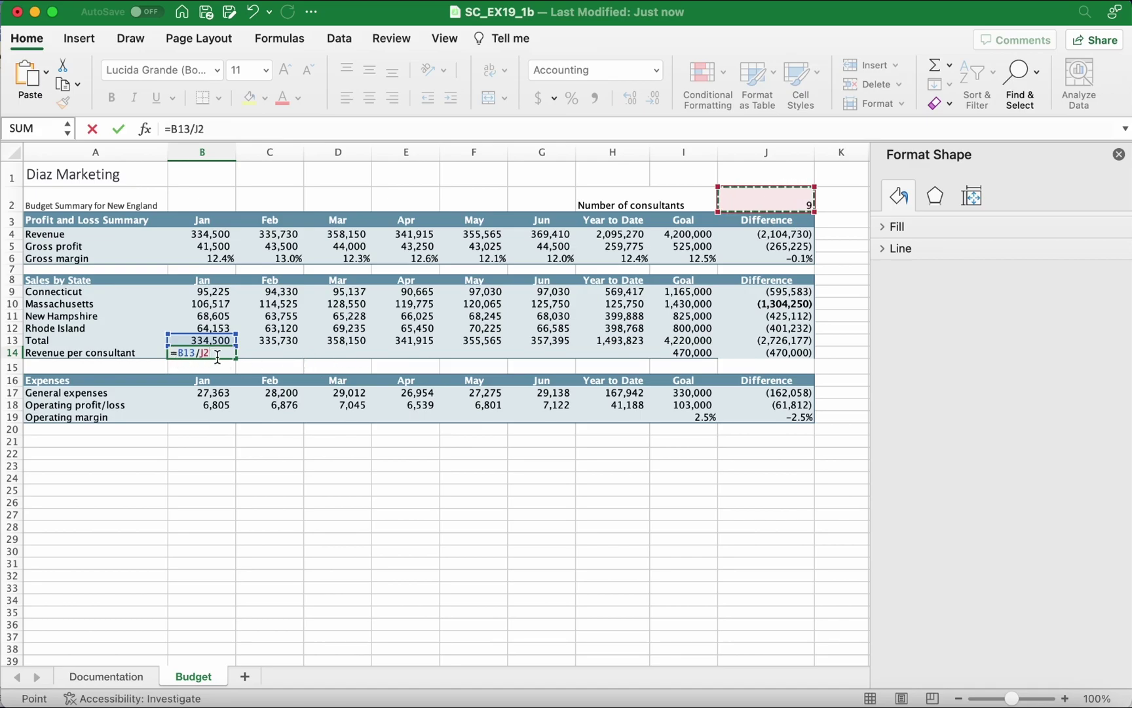
pyautogui.press('Return')
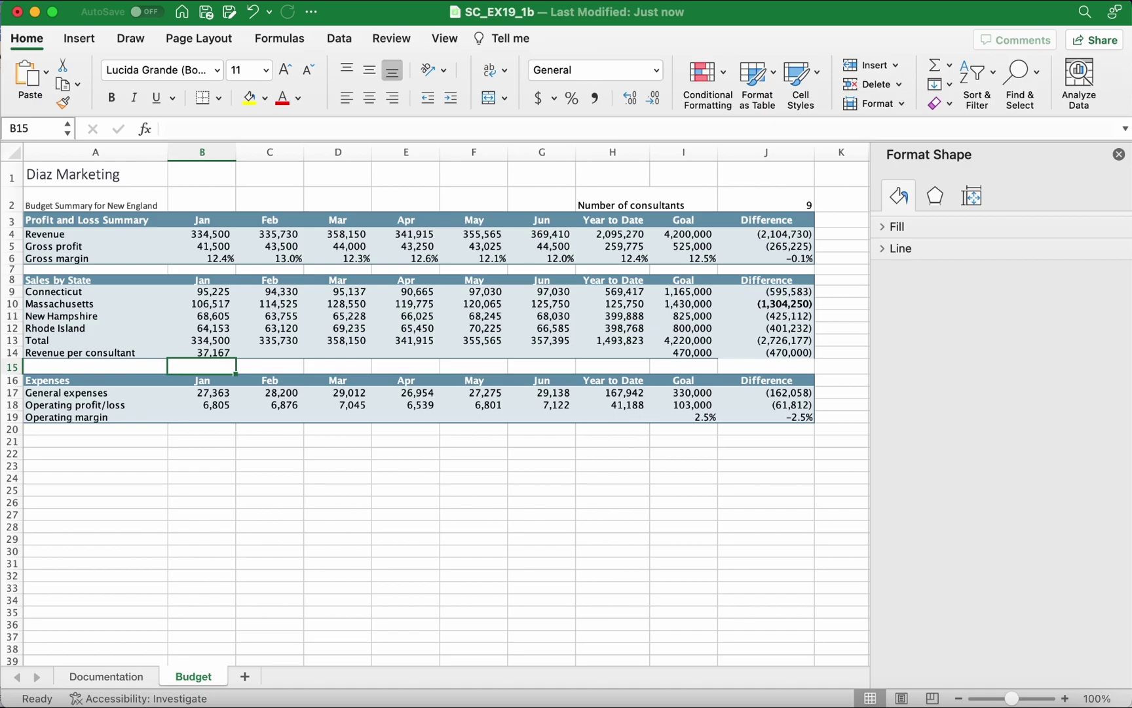
pyautogui.click(0, 315)
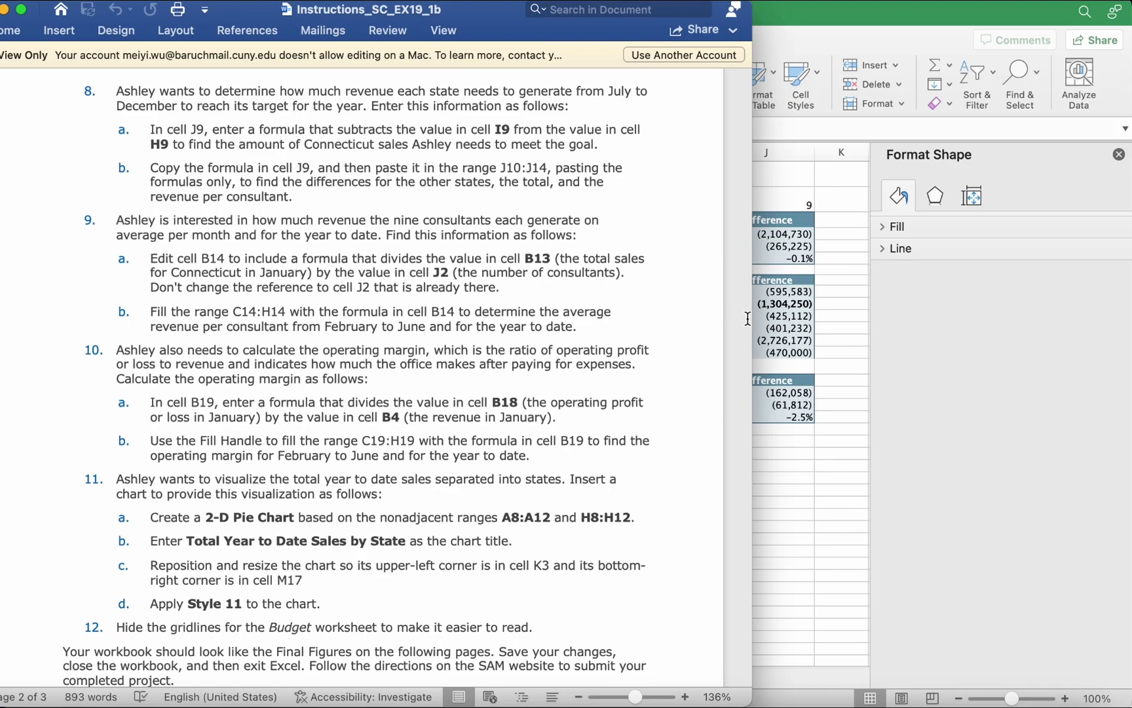
# Add a $ sign to the J2 reference in B14's formula
pyautogui.click(806, 354)
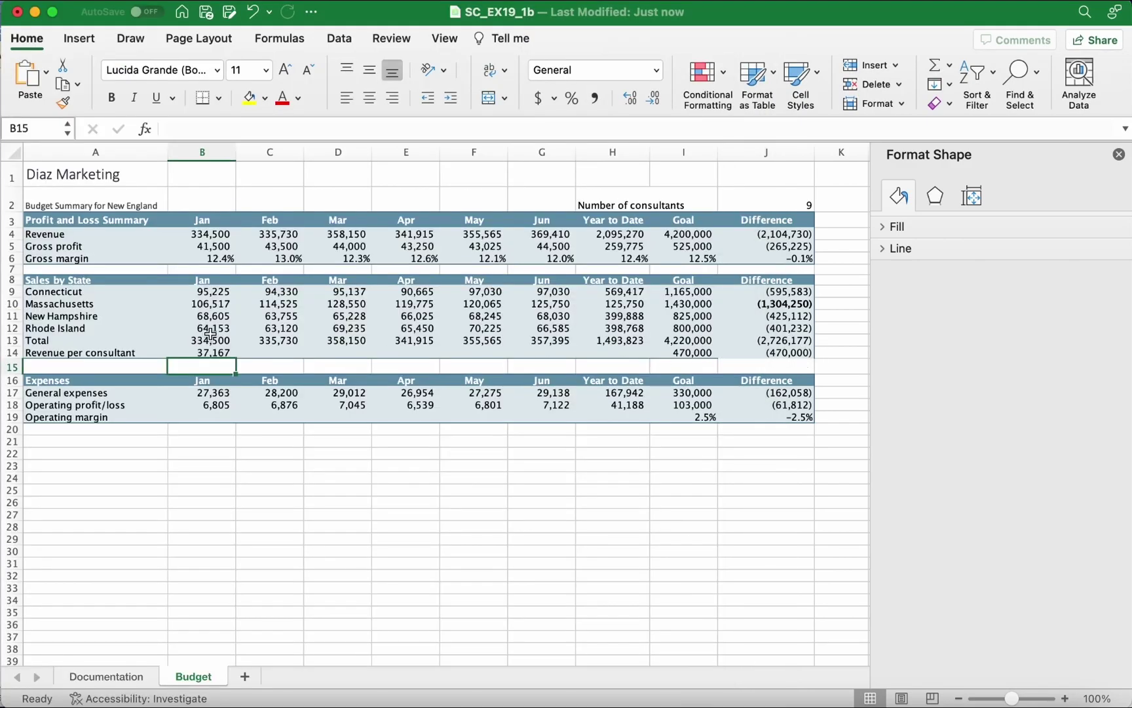
pyautogui.doubleClick(226, 352)
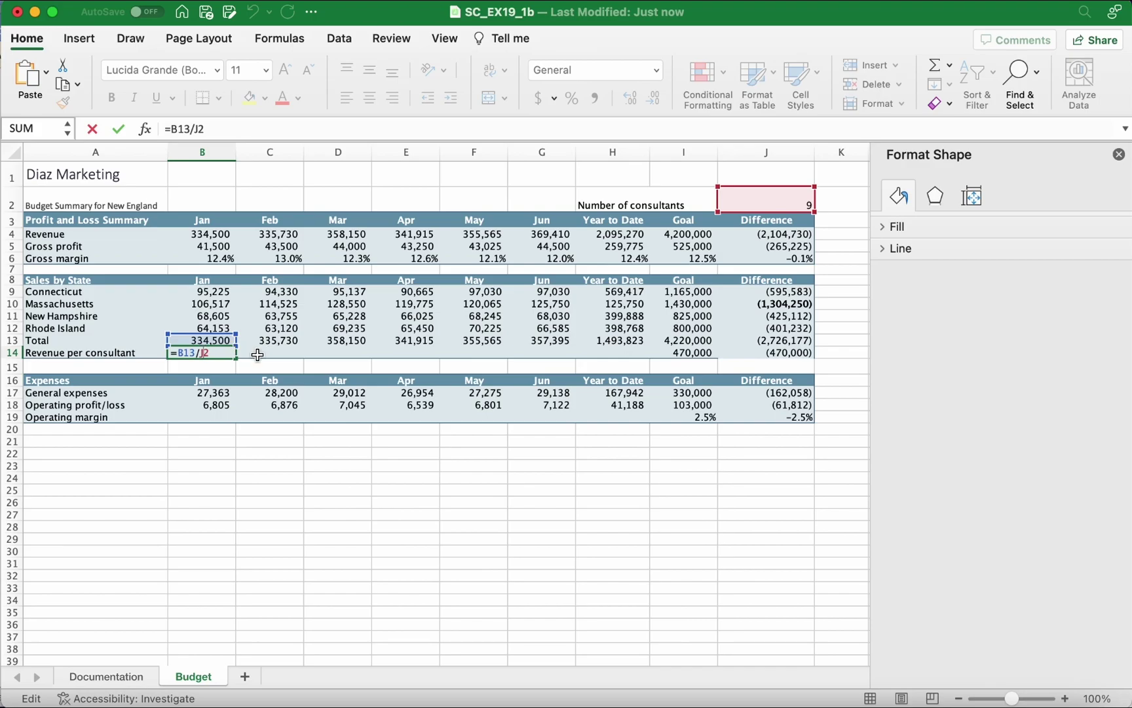
pyautogui.write('$')
pyautogui.press('Return')
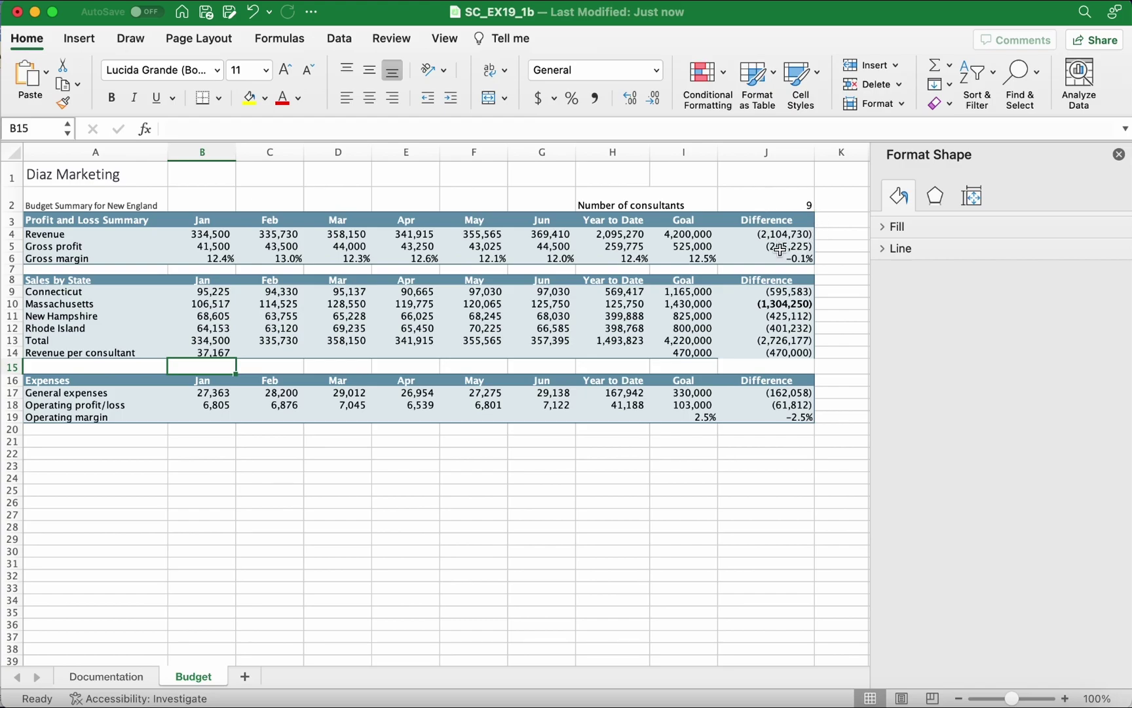
# Fill the B14 formula across C14:H14
pyautogui.click(279, 351)
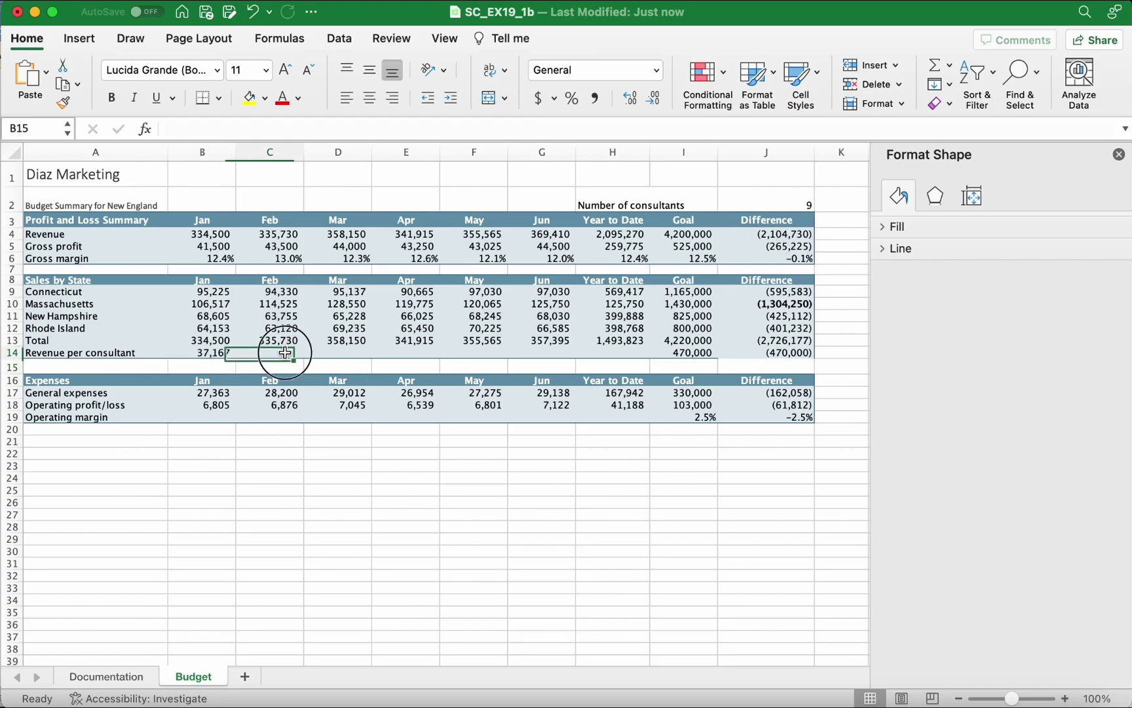
pyautogui.click(205, 353)
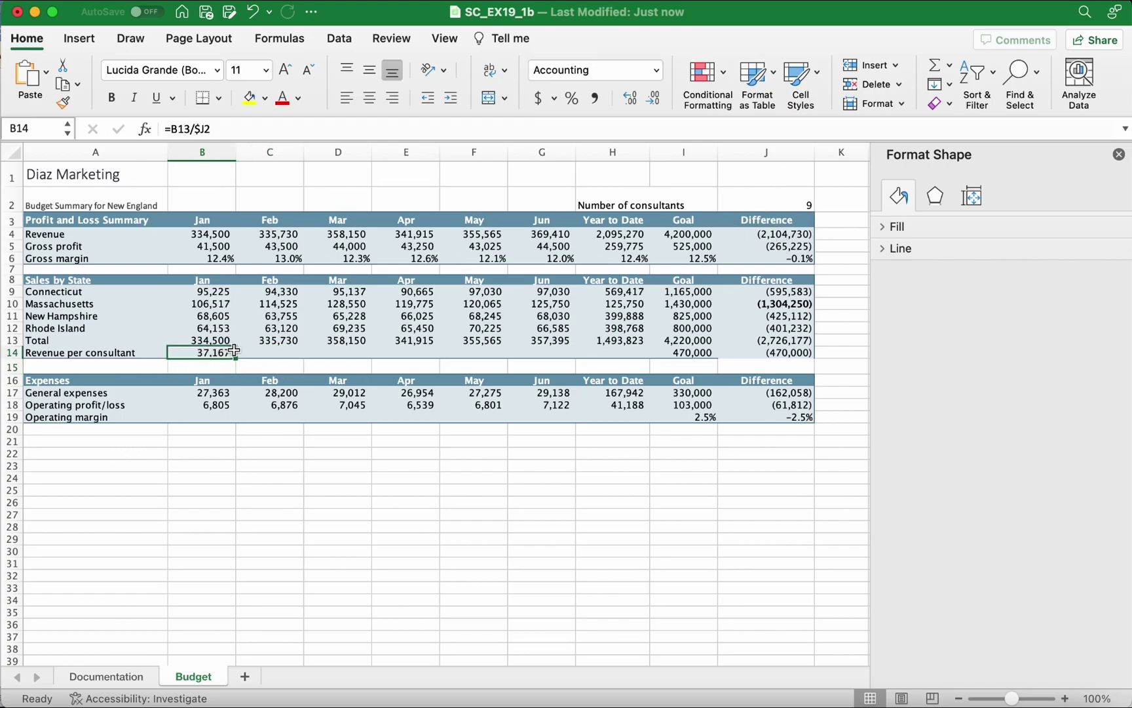
pyautogui.moveTo(237, 358); pyautogui.dragTo(647, 357)
pyautogui.click(262, 355)
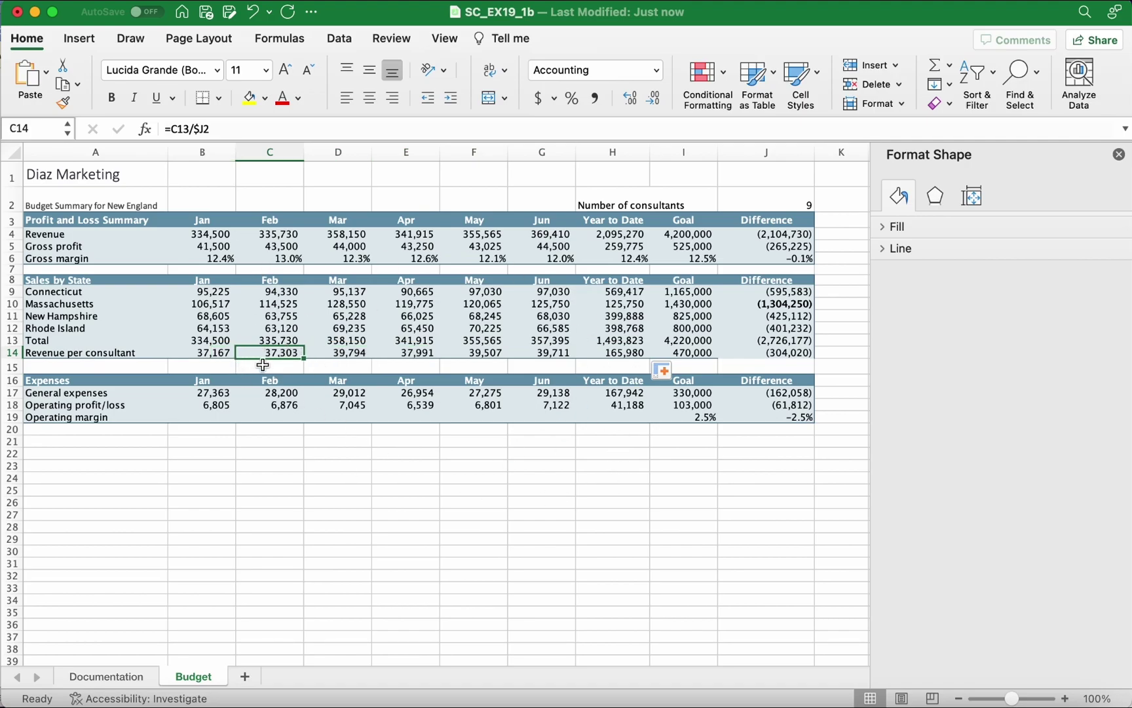
# Remove the $ from B14's formula so it reads =B13/J2 again
pyautogui.click(218, 353)
pyautogui.doubleClick(219, 353)
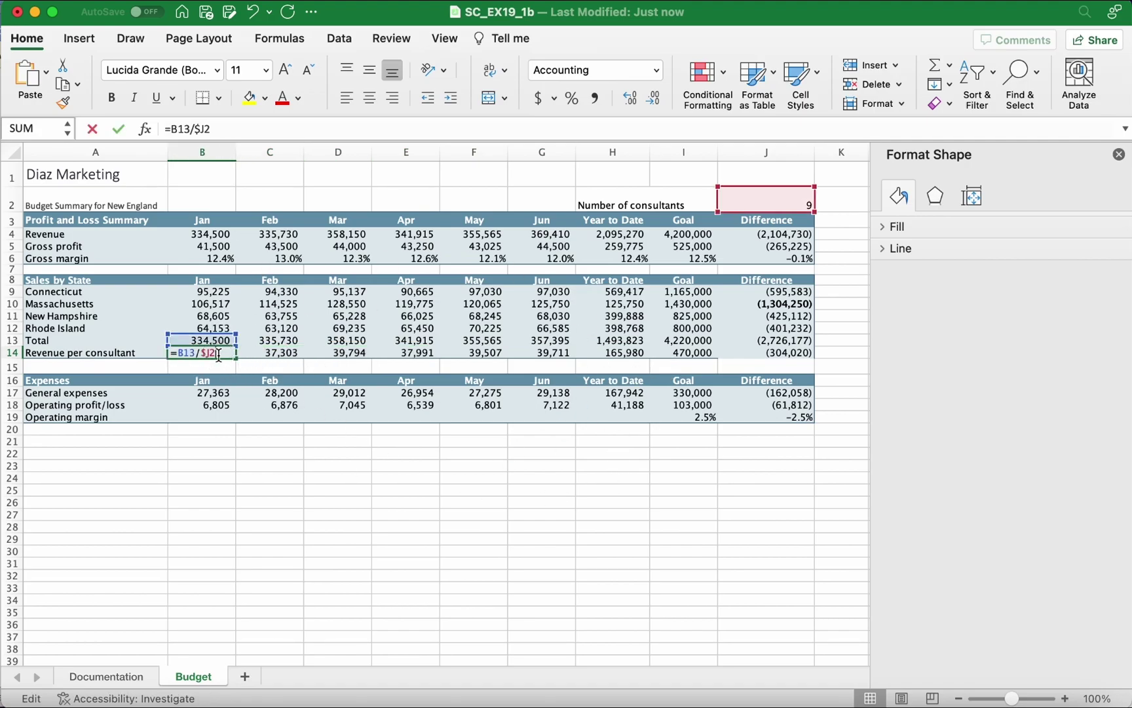
pyautogui.click(206, 354)
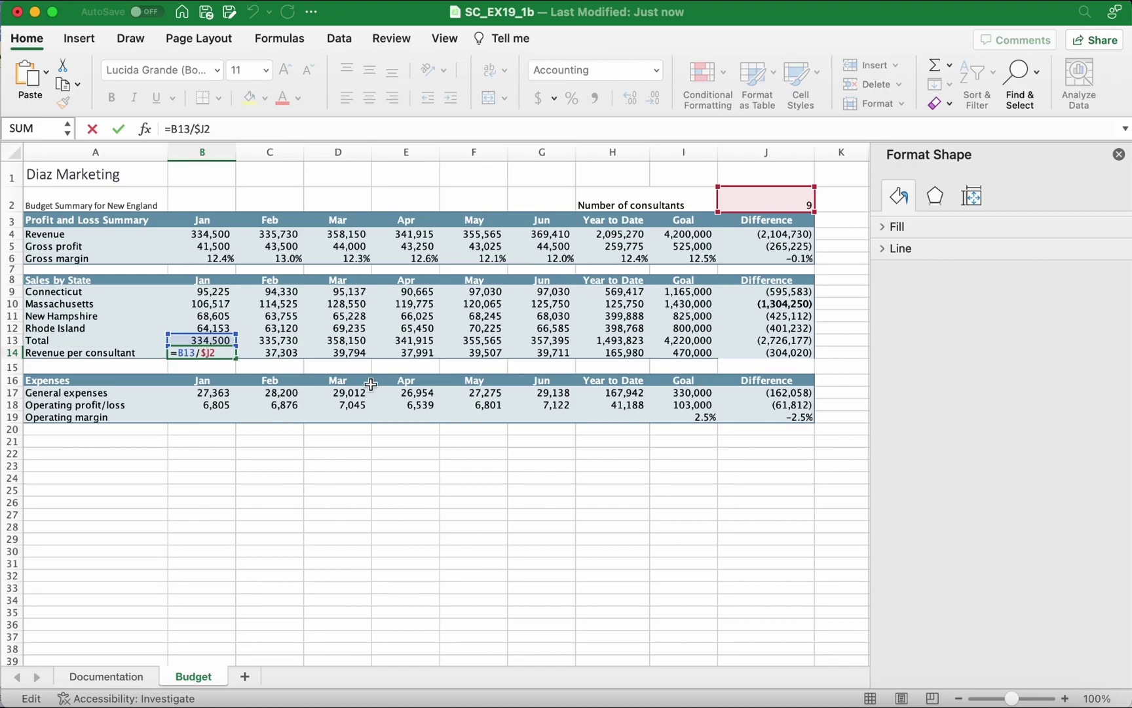
pyautogui.press('BackSpace')
pyautogui.press('Return')
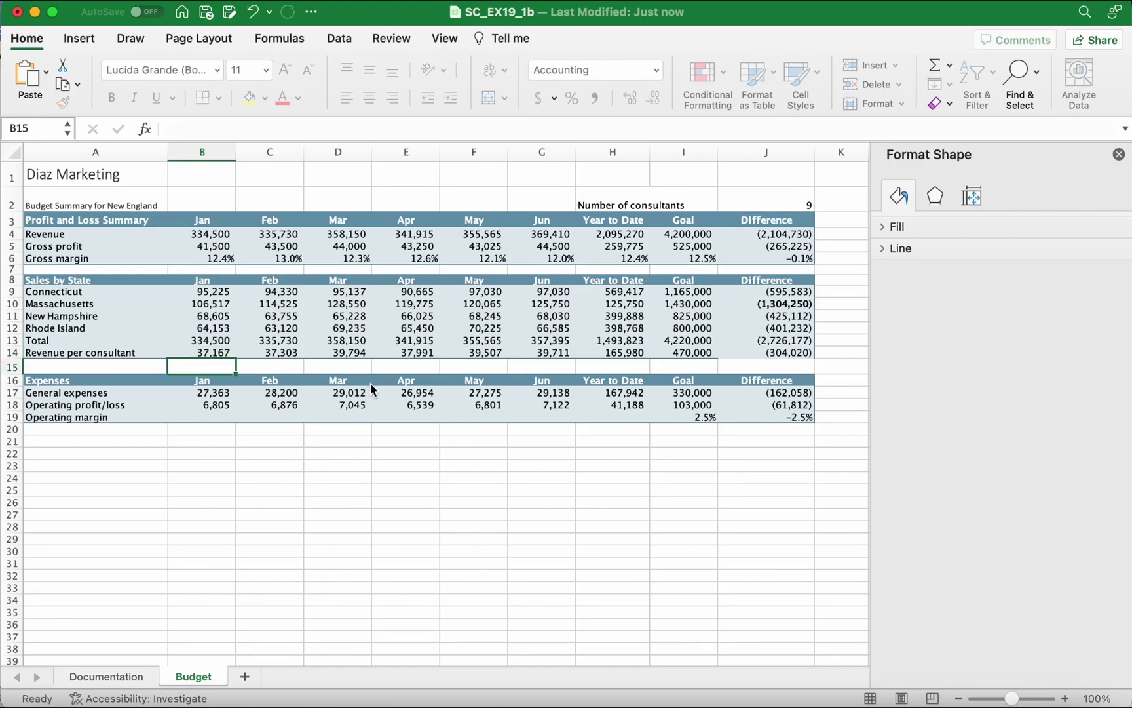
# Change B14 to =B13/$J2 and refill it across C14:H14, clearing the #DIV/0! errors
pyautogui.click(223, 353)
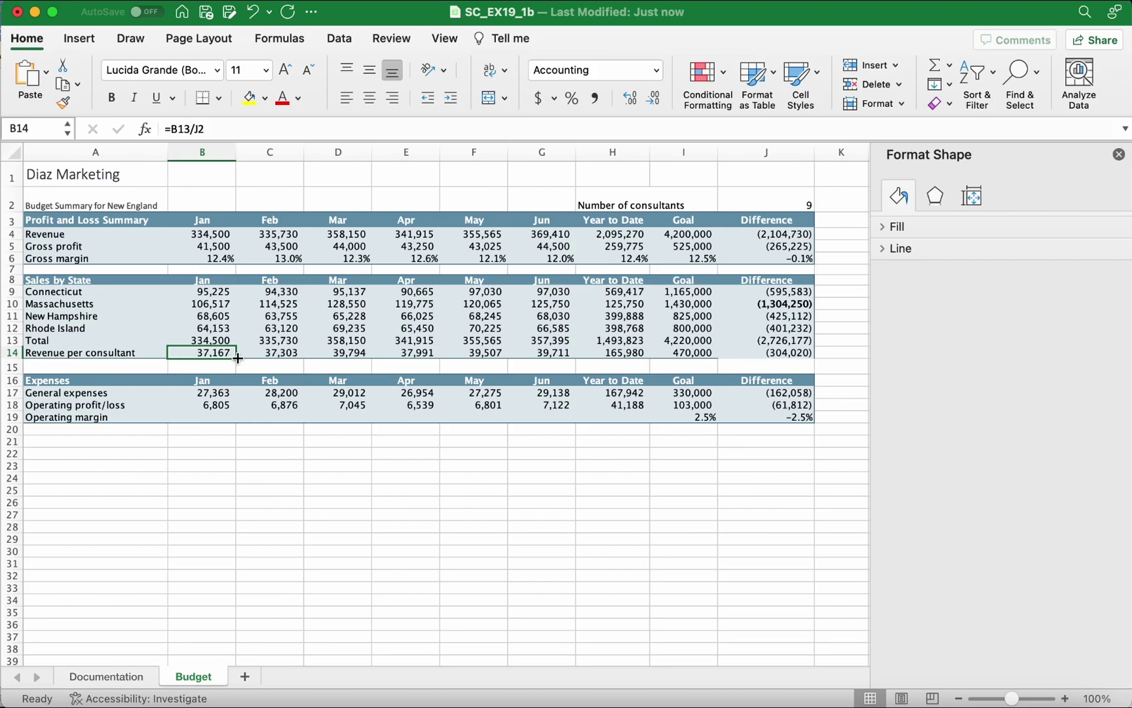
pyautogui.moveTo(236, 358); pyautogui.dragTo(642, 354)
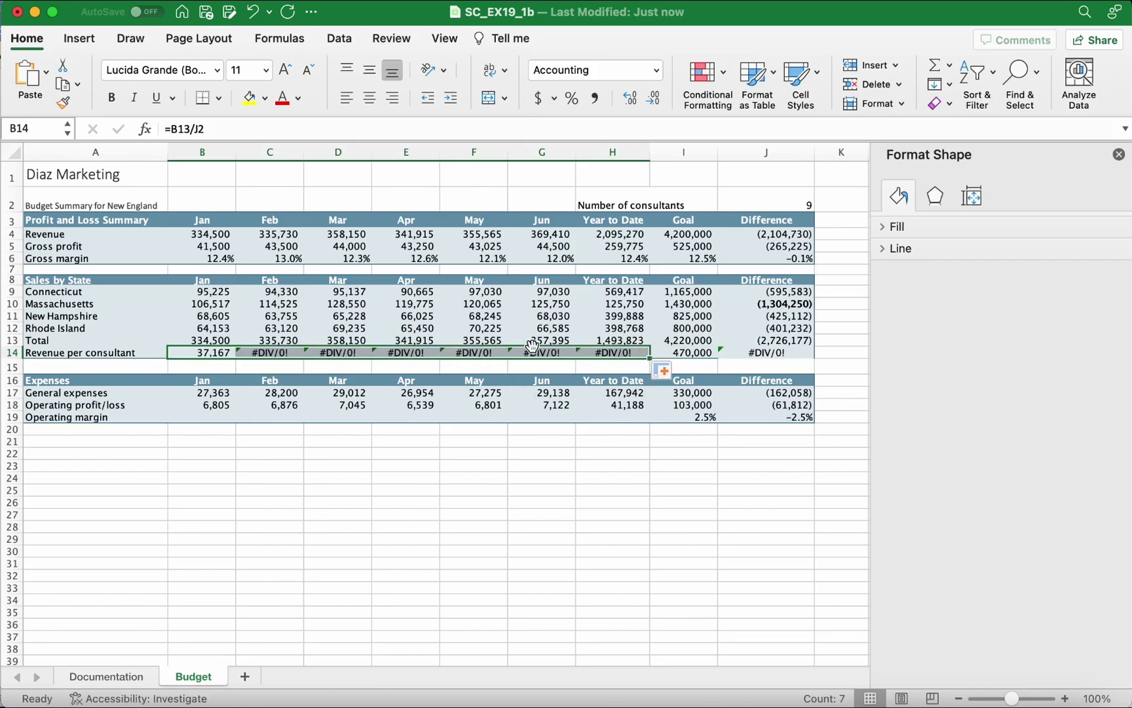
pyautogui.doubleClick(210, 354)
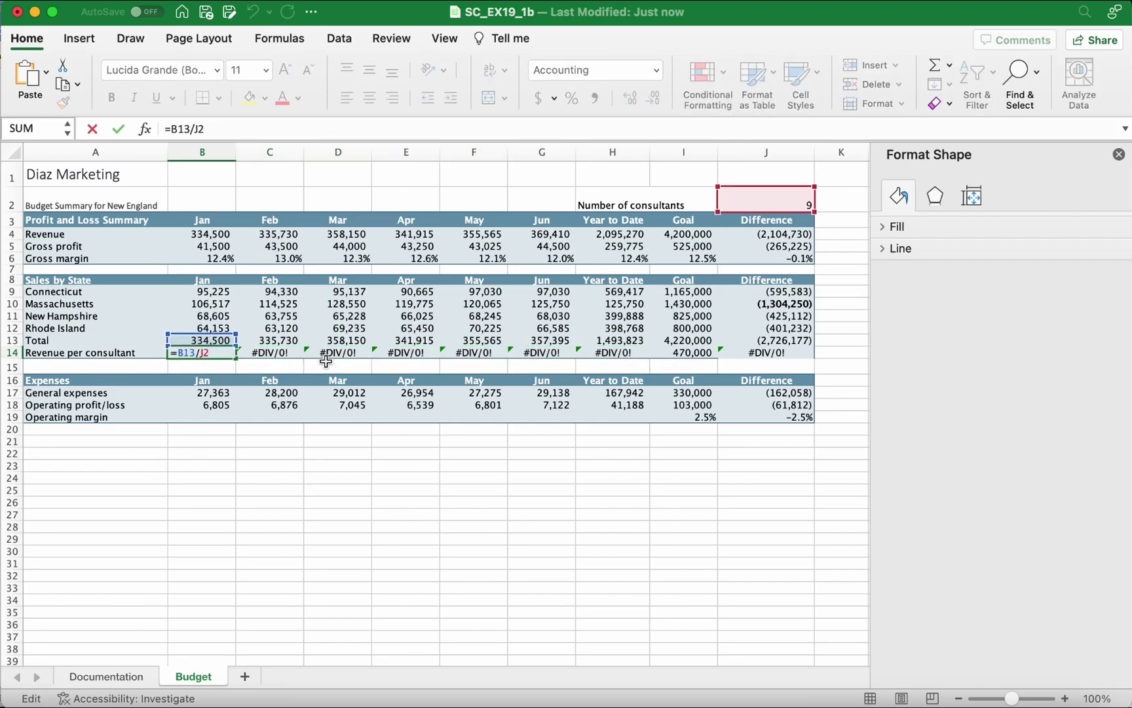
pyautogui.write('$')
pyautogui.click(275, 464)
pyautogui.click(216, 352)
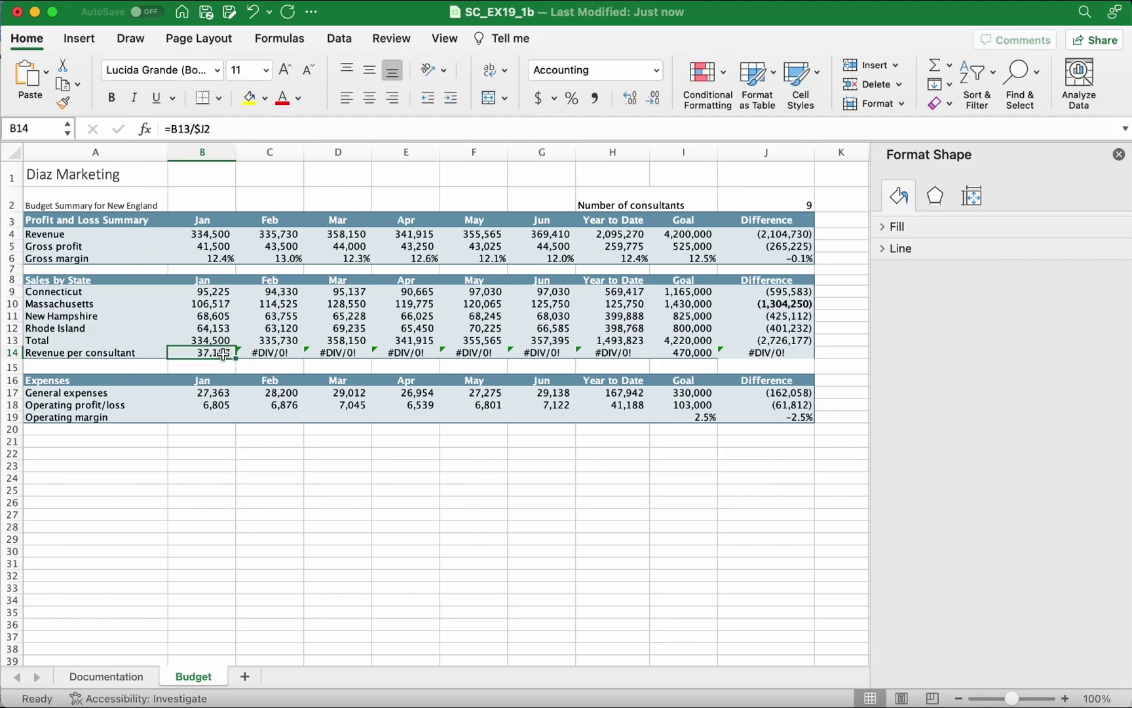
pyautogui.moveTo(236, 358); pyautogui.dragTo(632, 374)
pyautogui.click(176, 494)
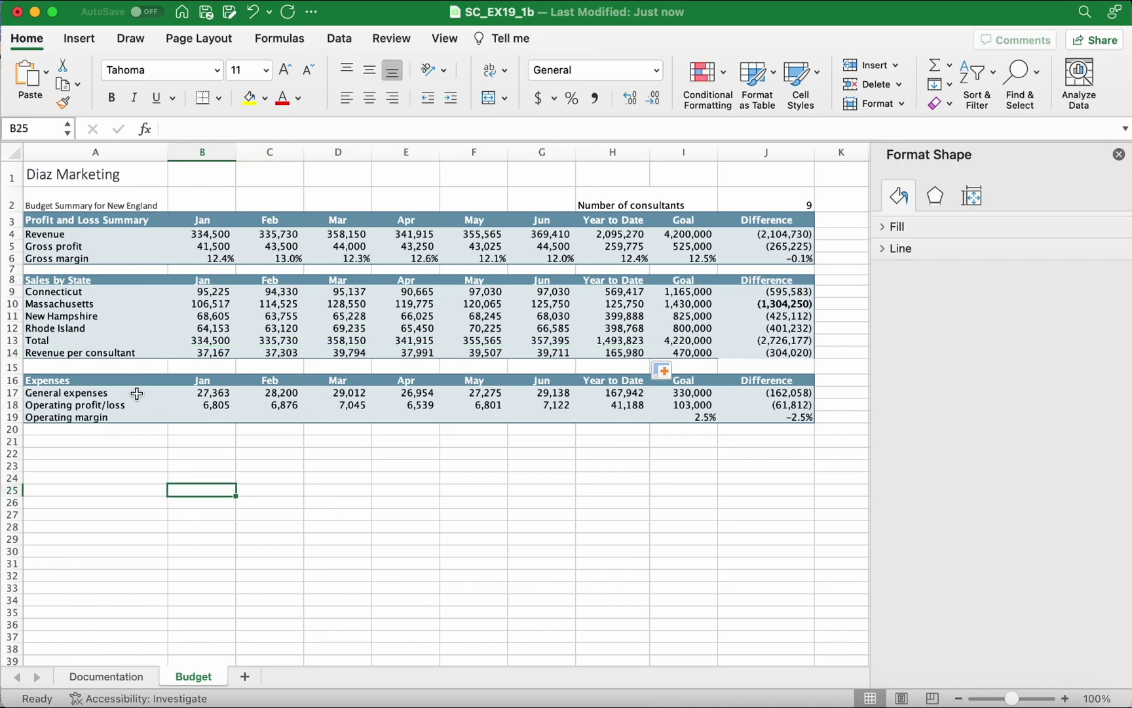
# Read through steps 9–12 of the Word instructions, then return to the Budget sheet
pyautogui.press('super+Tab')
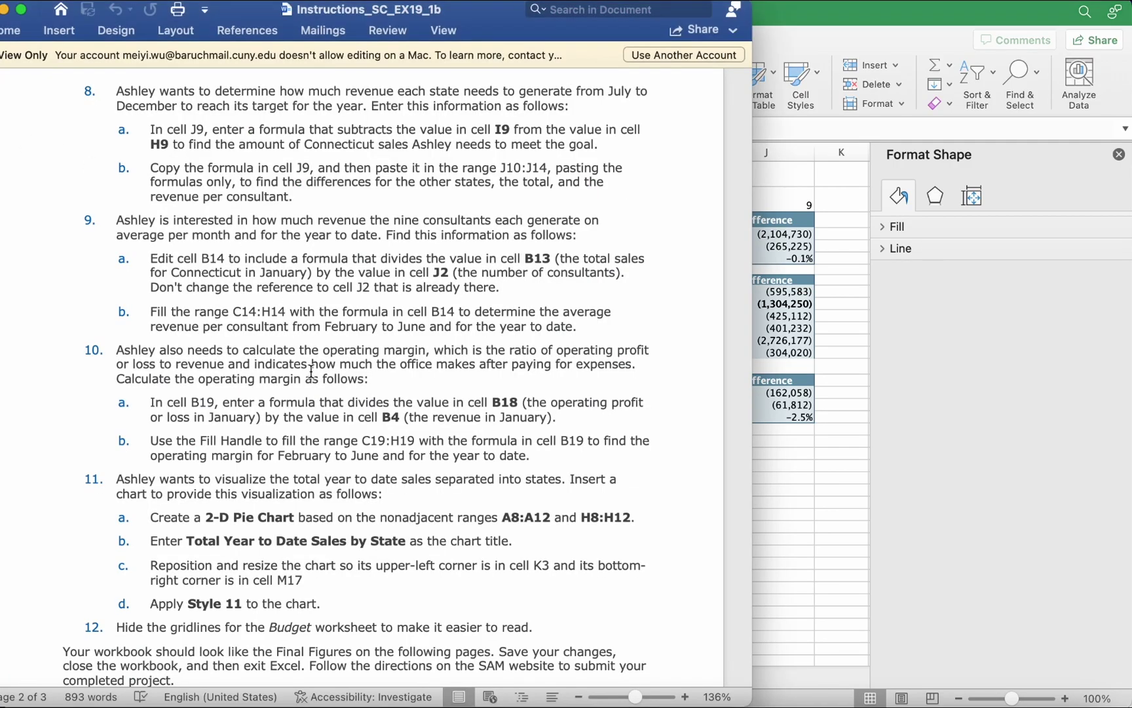
pyautogui.scroll(-3, 310, 372)
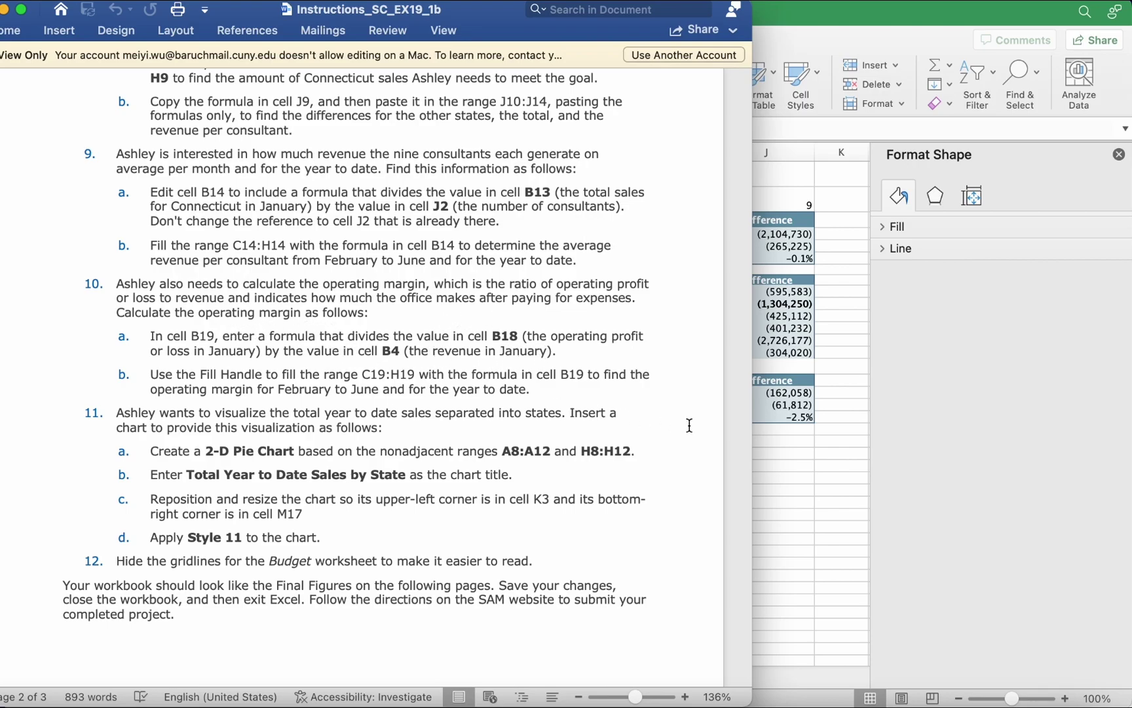
pyautogui.click(901, 390)
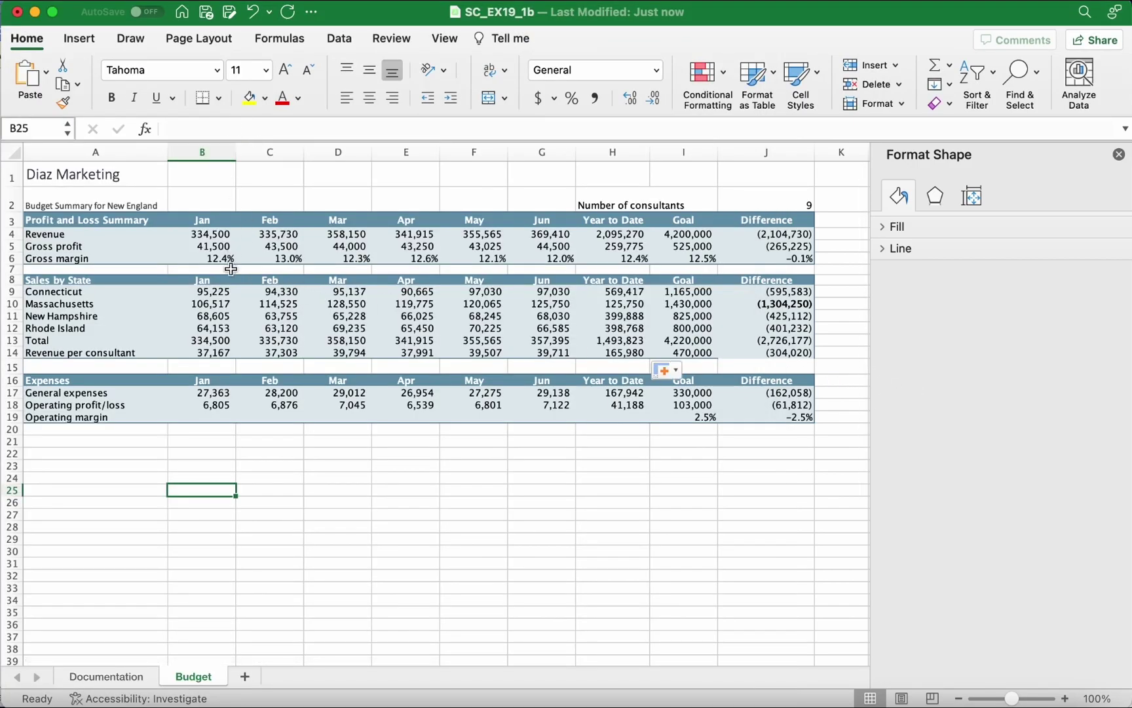
# Enter =B18/B4 in B19 for the January operating margin
pyautogui.click(192, 419)
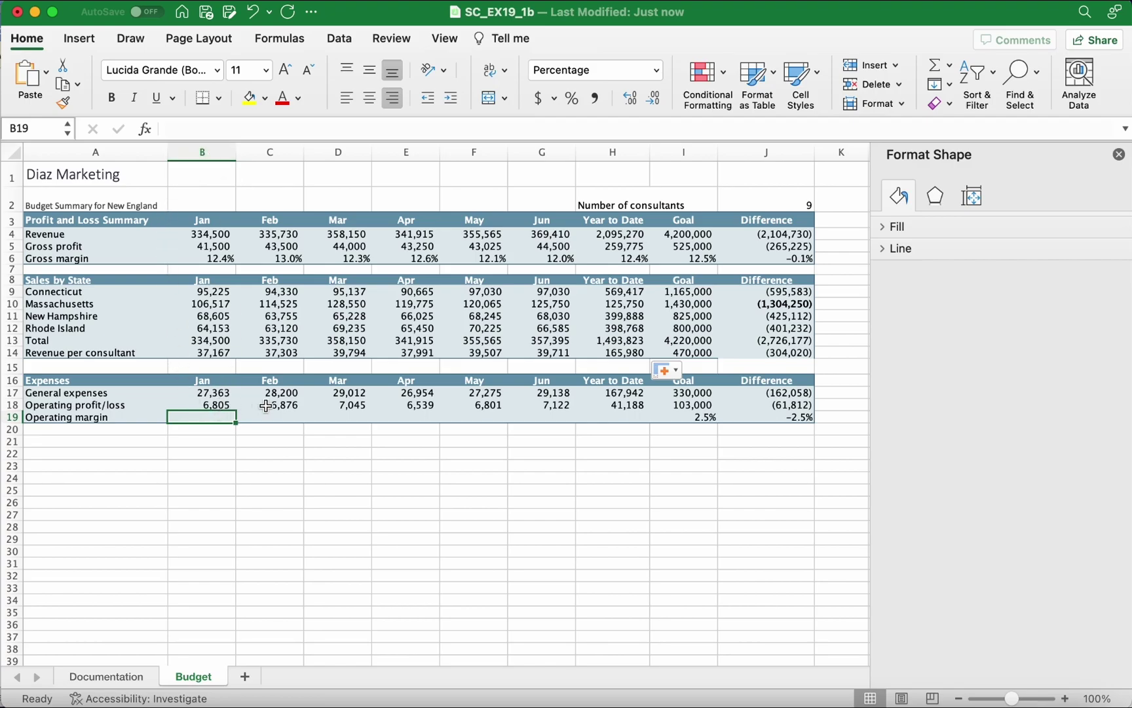
pyautogui.write('=')
pyautogui.click(212, 406)
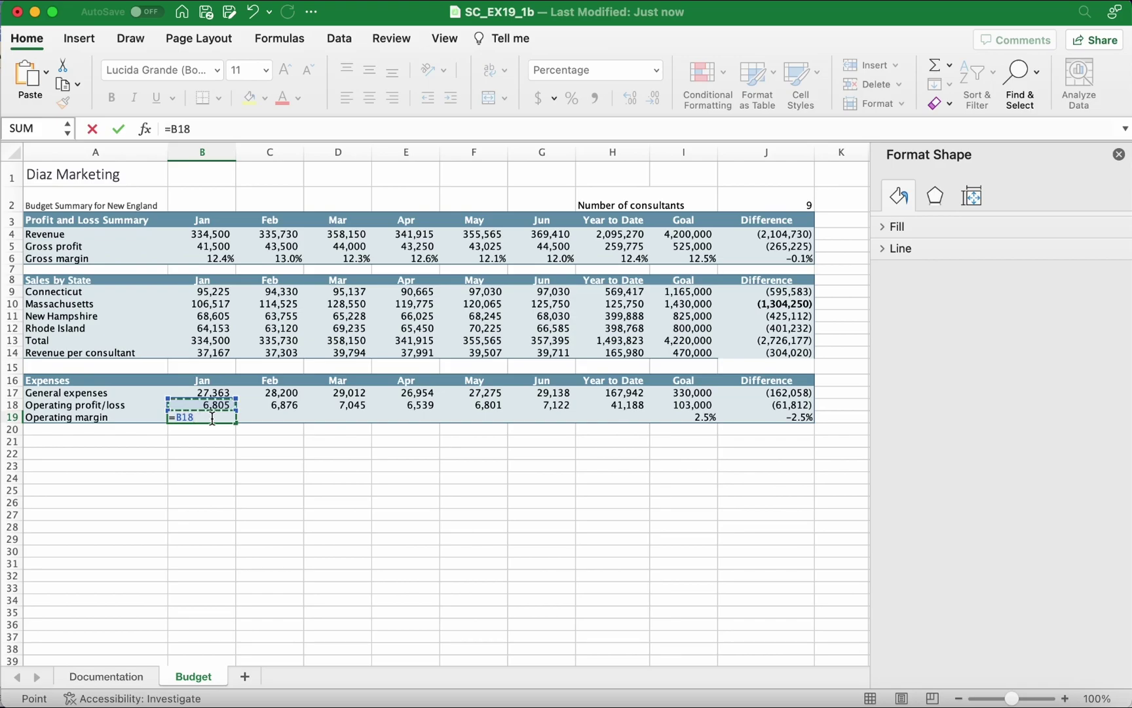
pyautogui.write('/')
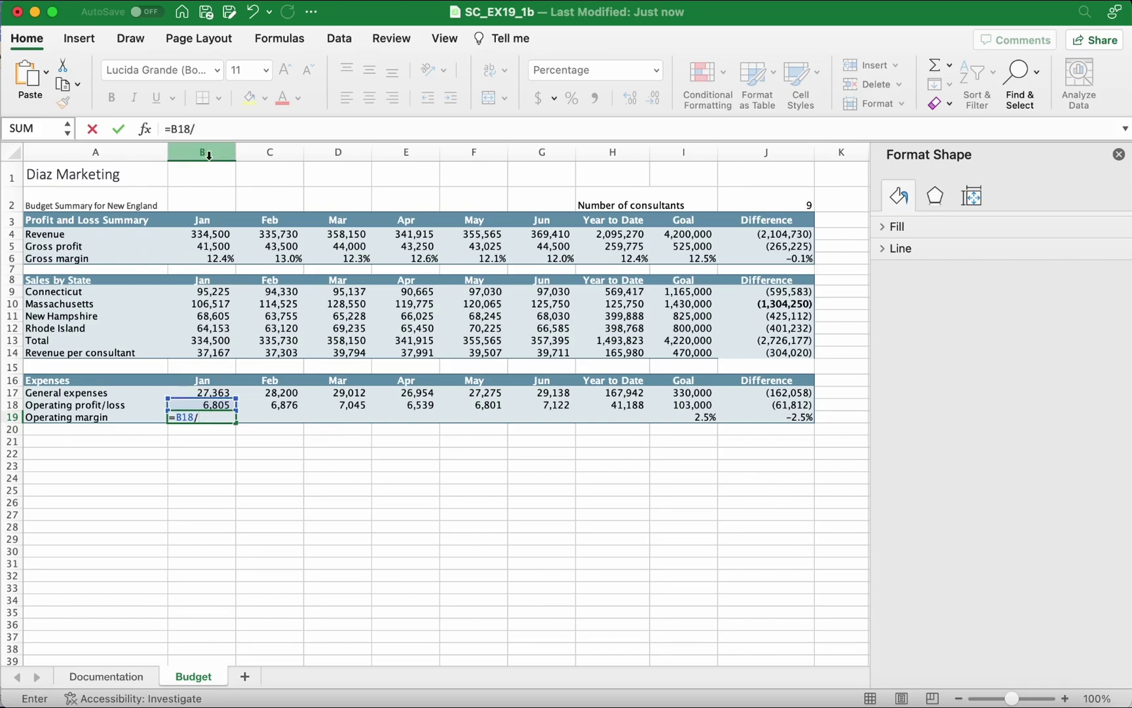
pyautogui.click(221, 235)
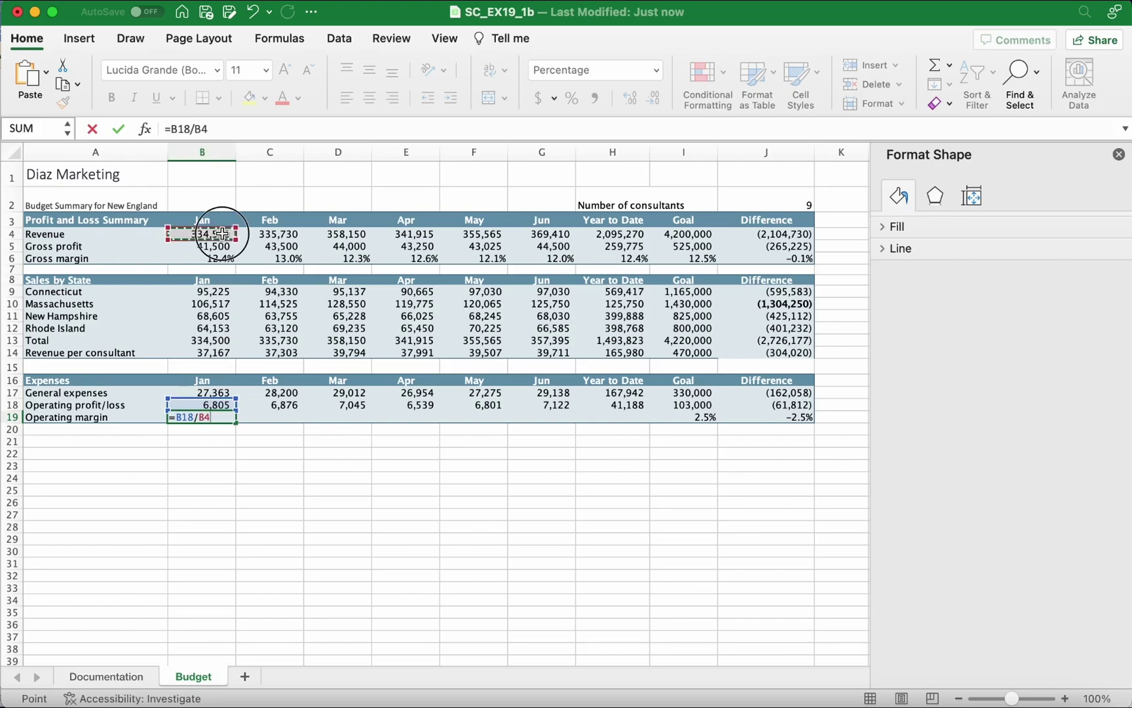
pyautogui.press('Return')
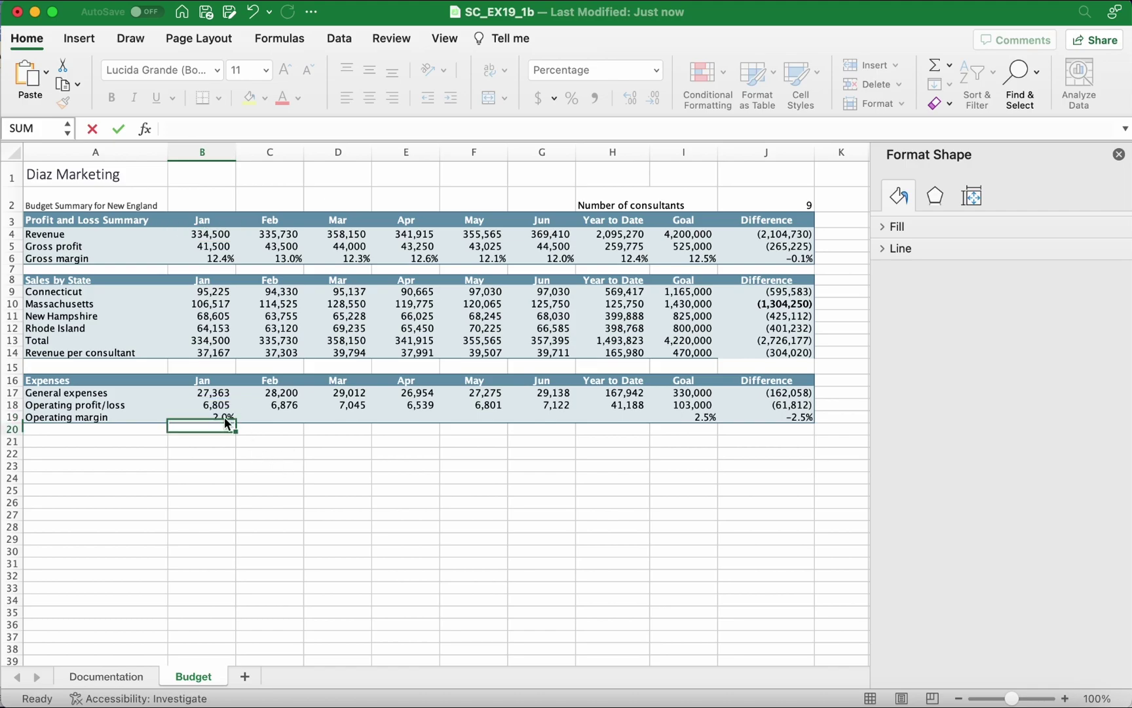
# Fill the margin formula across C19:H19, showing 1.9%–2.0%
pyautogui.click(226, 414)
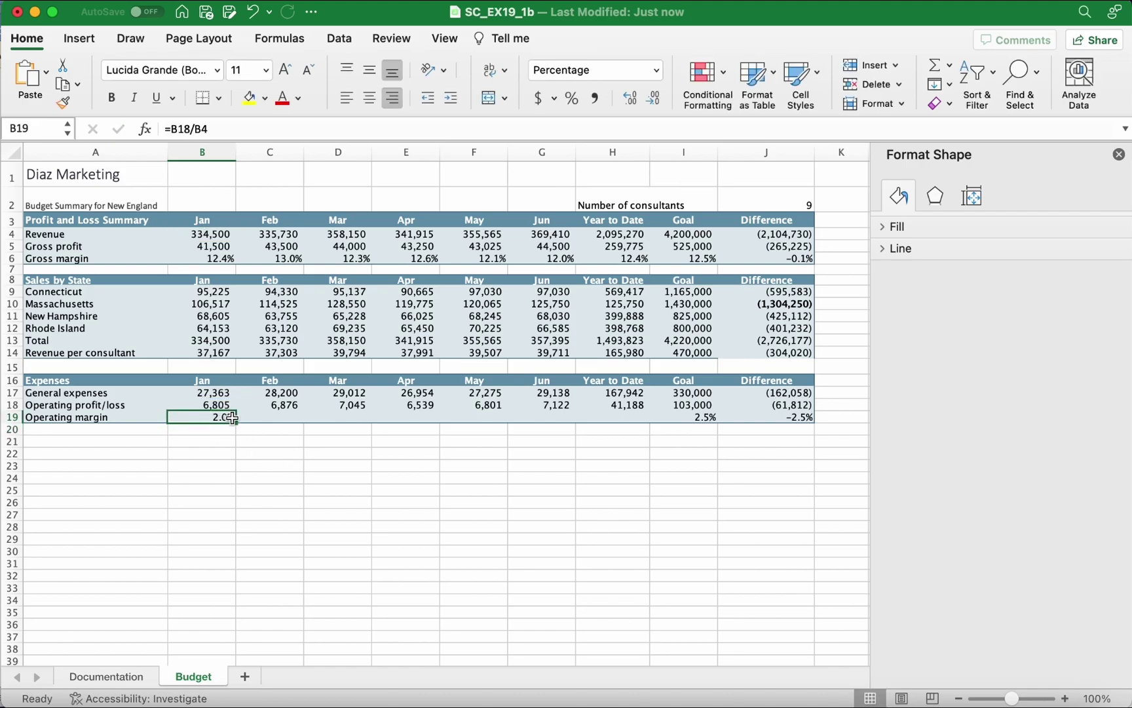
pyautogui.moveTo(236, 420); pyautogui.dragTo(618, 418)
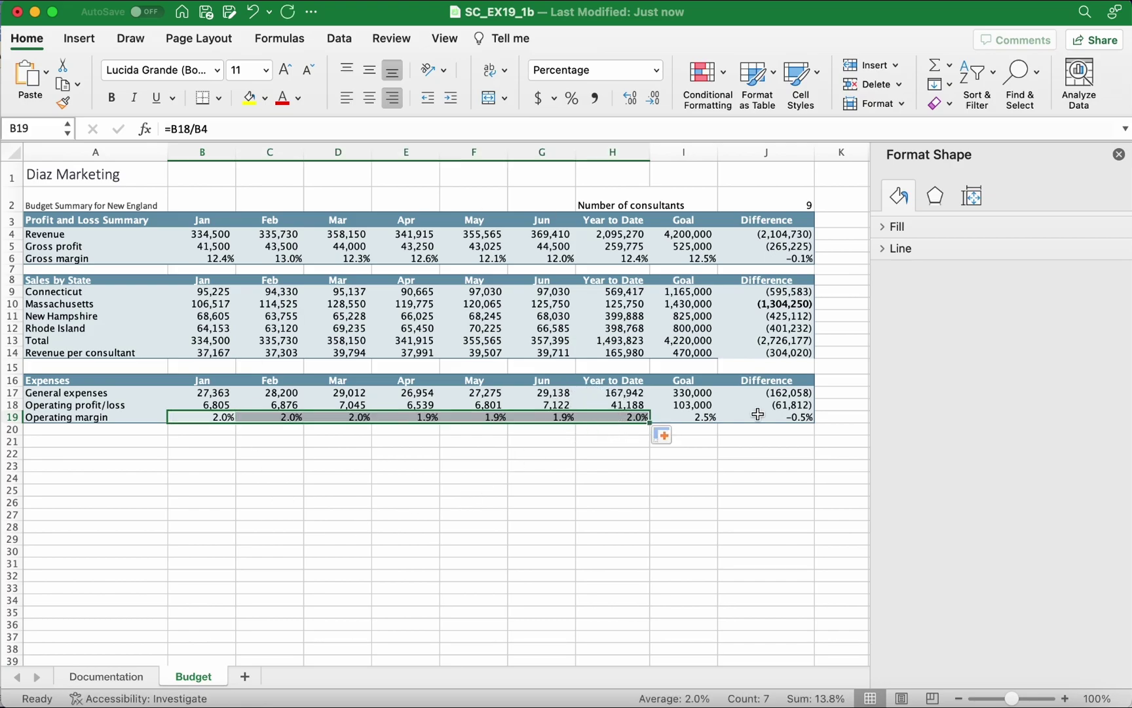
pyautogui.click(665, 633)
pyautogui.click(363, 524)
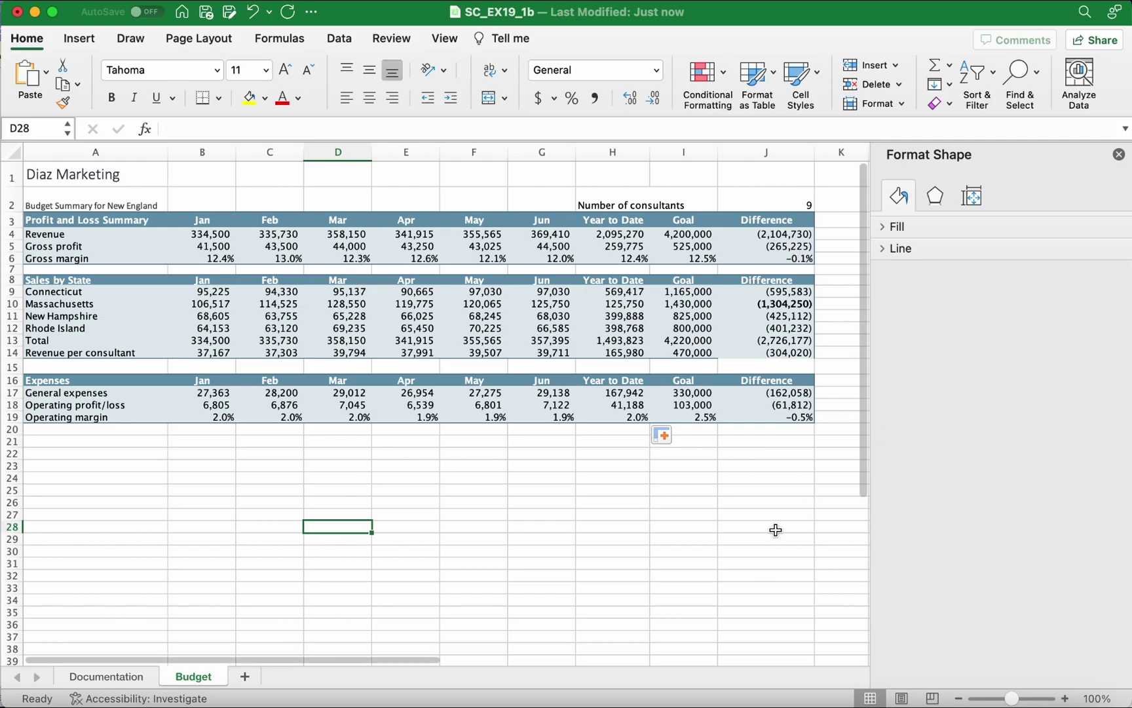
# Reread the step 11 pie-chart instructions in Word, then return to the Budget sheet
pyautogui.press('super+Tab')
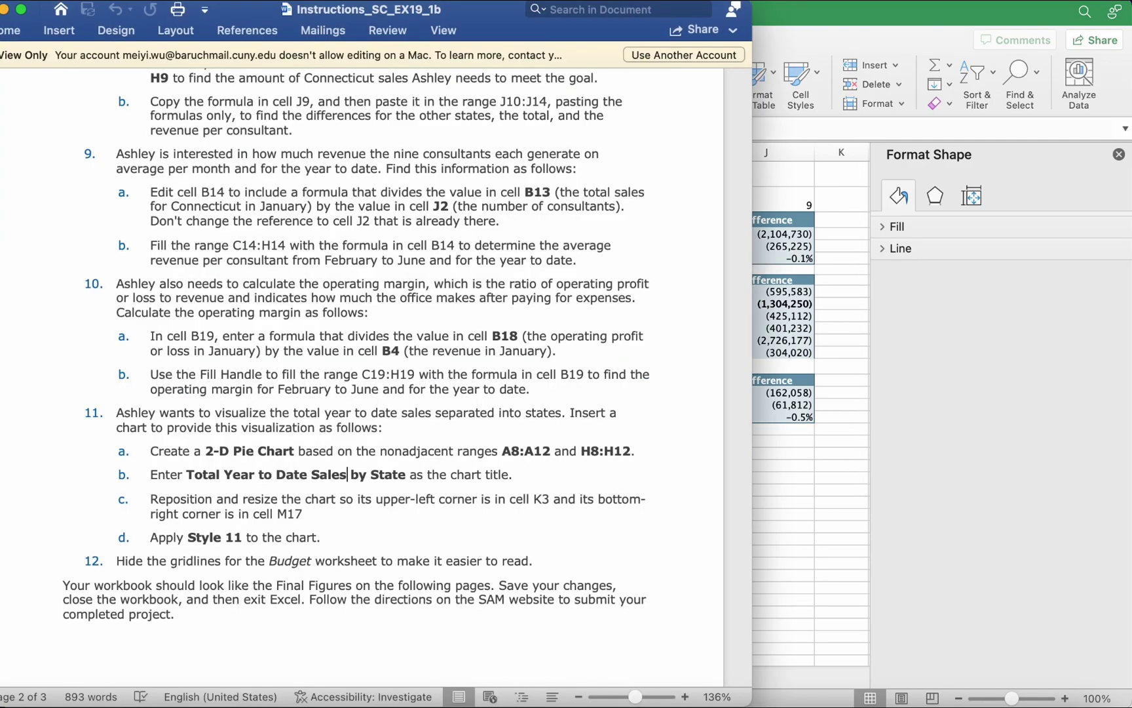
pyautogui.scroll(-3, 487, 573)
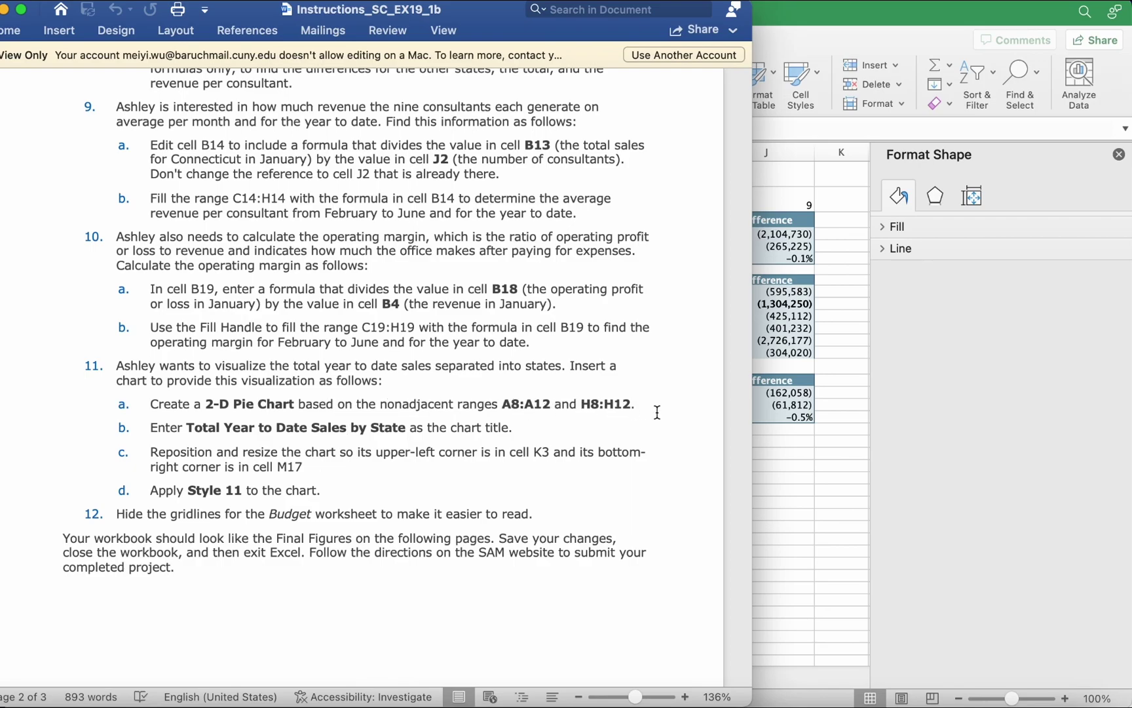
pyautogui.click(896, 401)
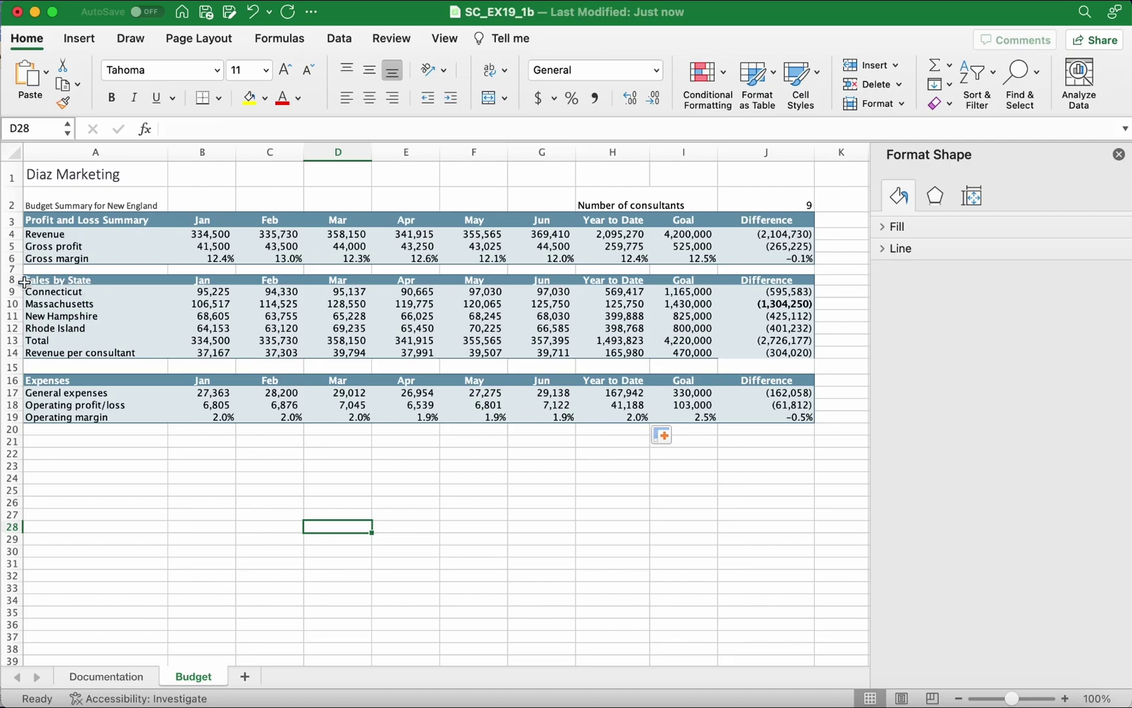
# Select state names A8:A12 together with Year to Date sales H8:H12 for charting
pyautogui.click(113, 282)
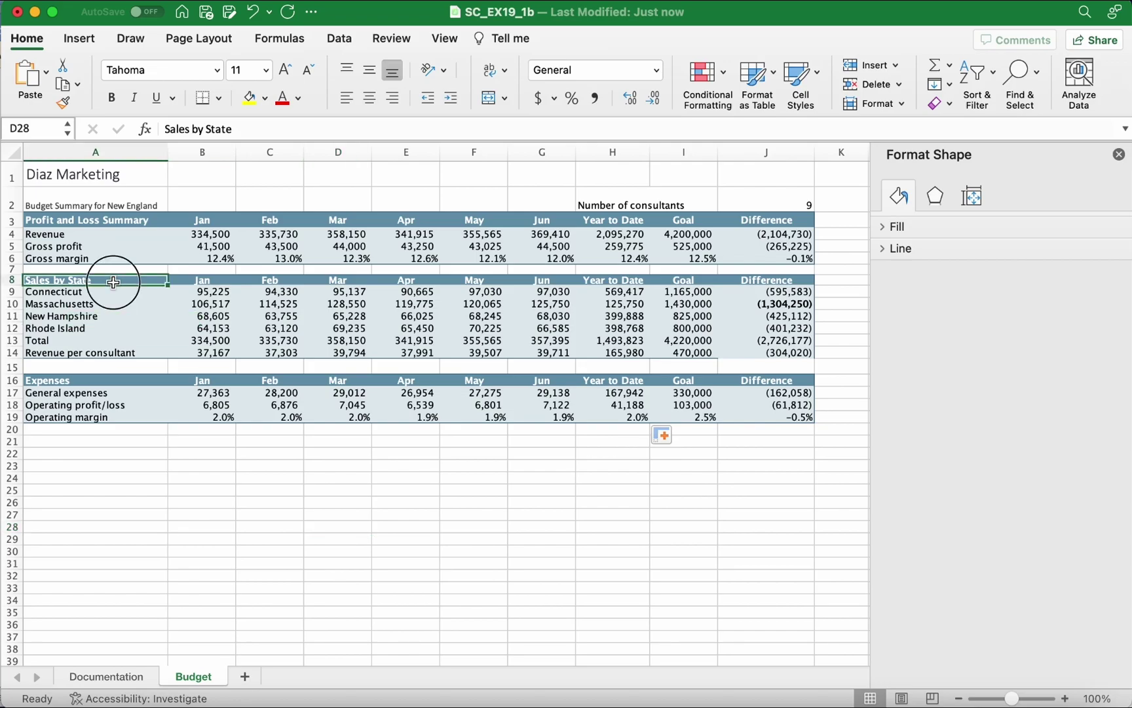
pyautogui.moveTo(113, 282); pyautogui.dragTo(109, 321)
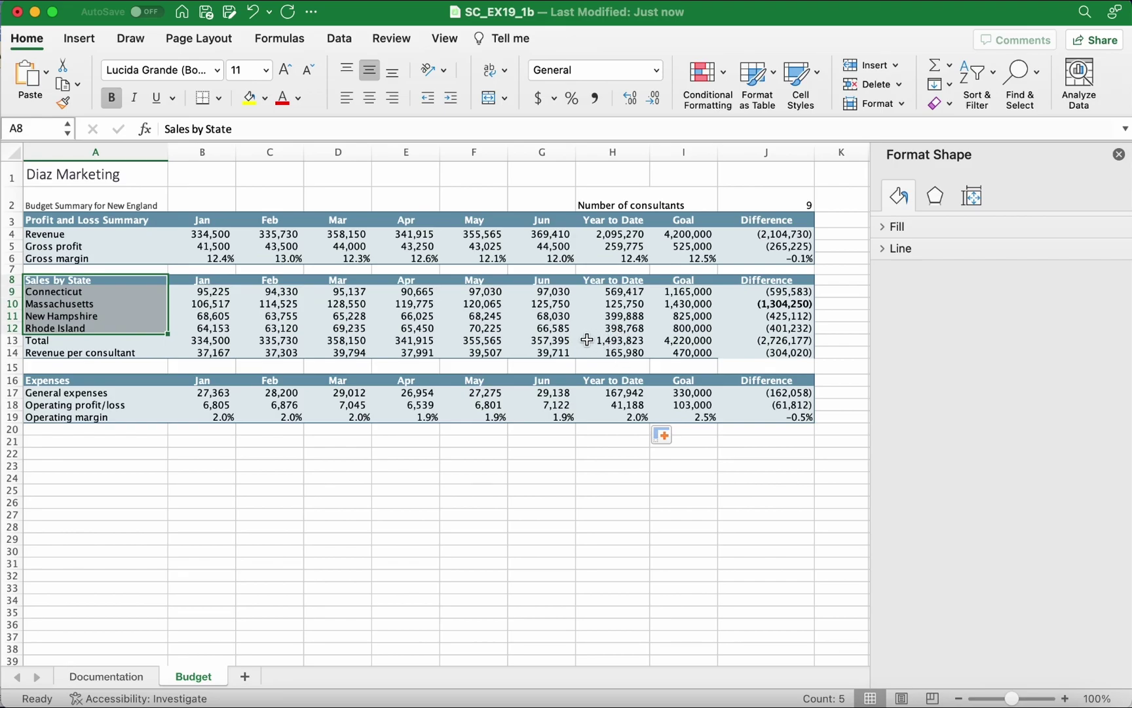
pyautogui.keyDown('super'); pyautogui.click(586, 328); pyautogui.keyUp('super')
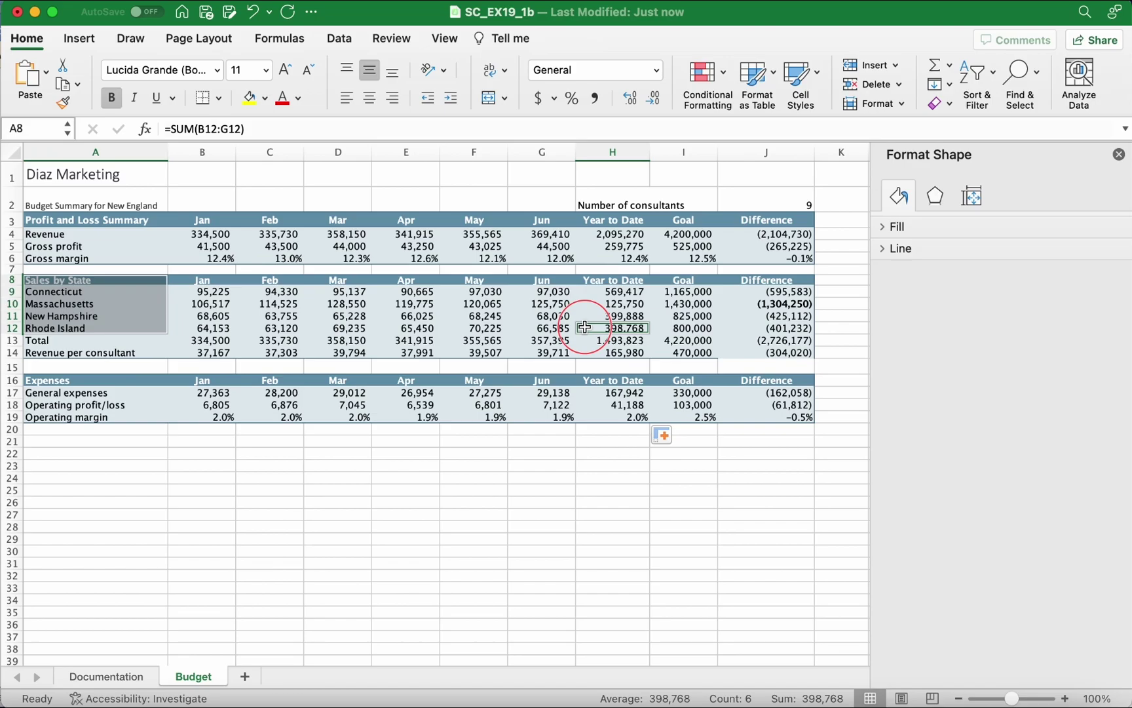
pyautogui.moveTo(585, 327); pyautogui.dragTo(637, 329)
pyautogui.moveTo(593, 280); pyautogui.dragTo(637, 332)
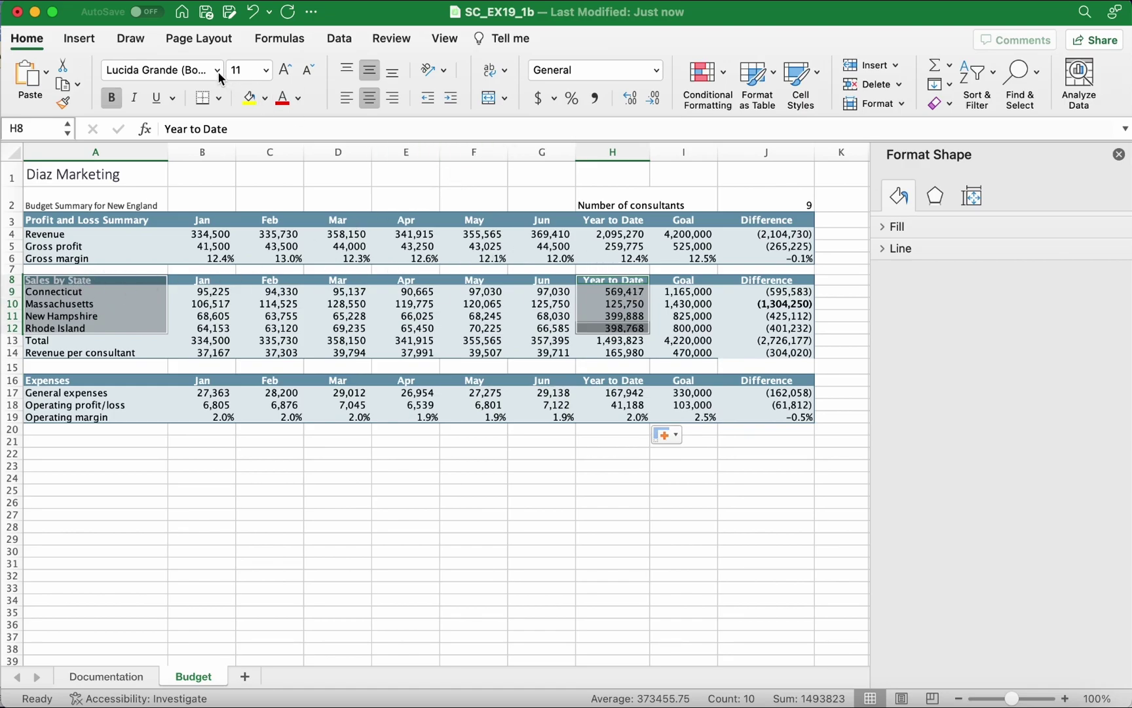
pyautogui.click(78, 39)
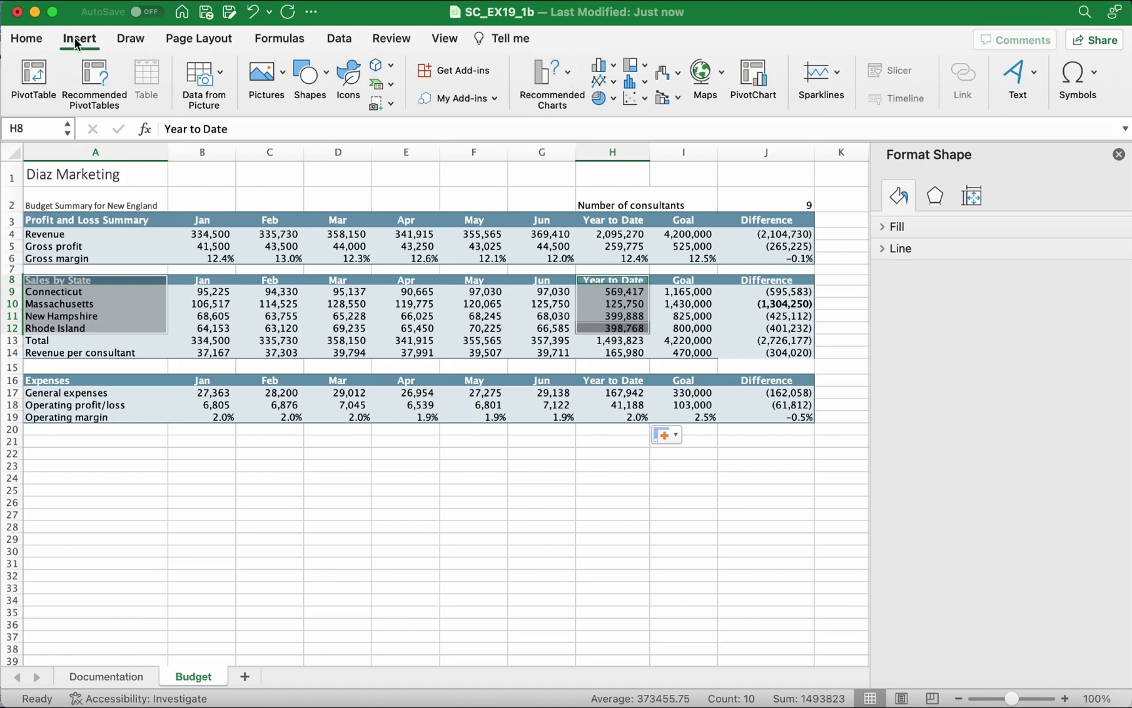
pyautogui.click(612, 97)
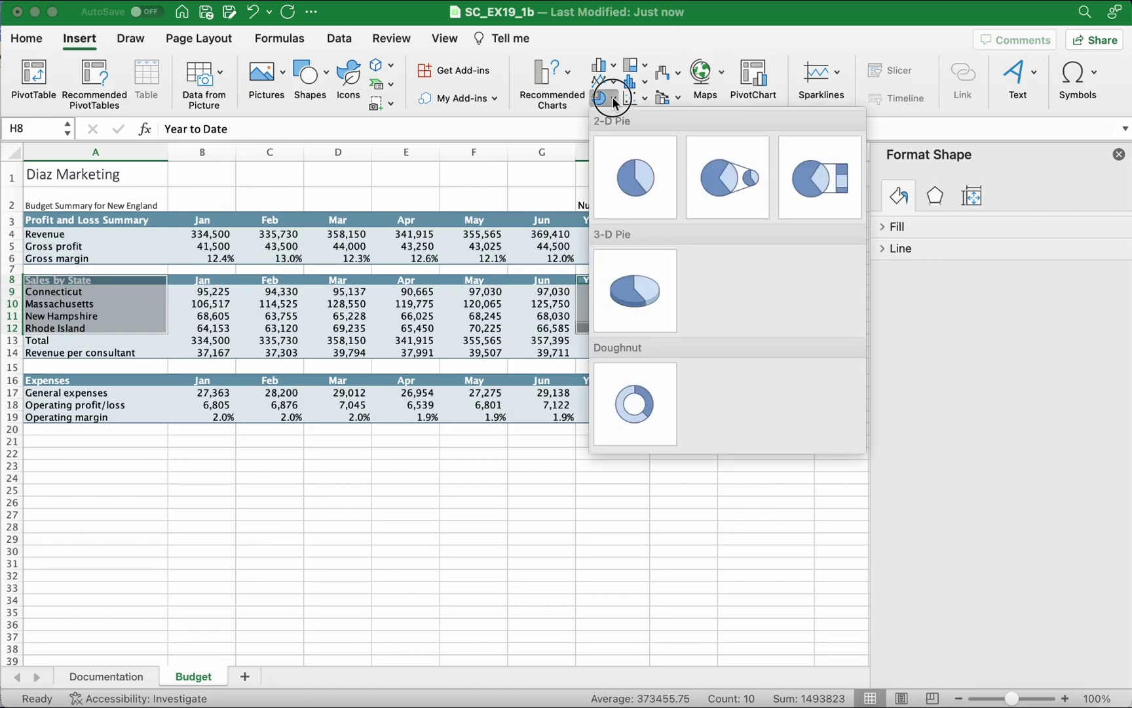
pyautogui.click(627, 187)
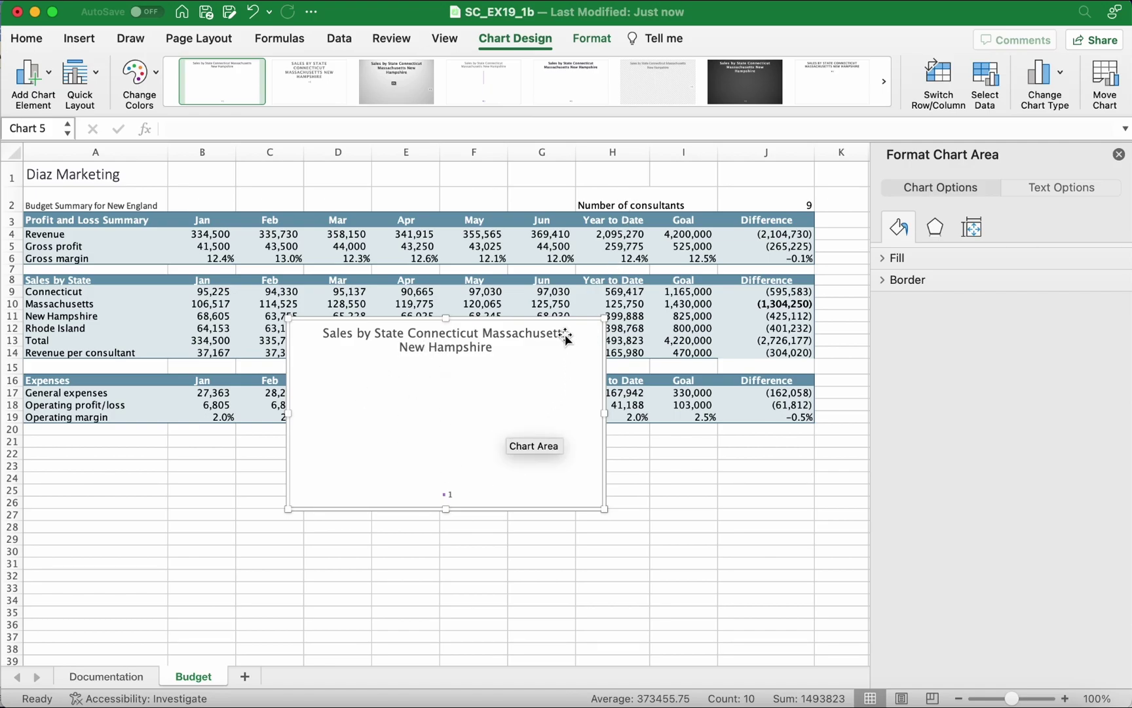
pyautogui.click(554, 352)
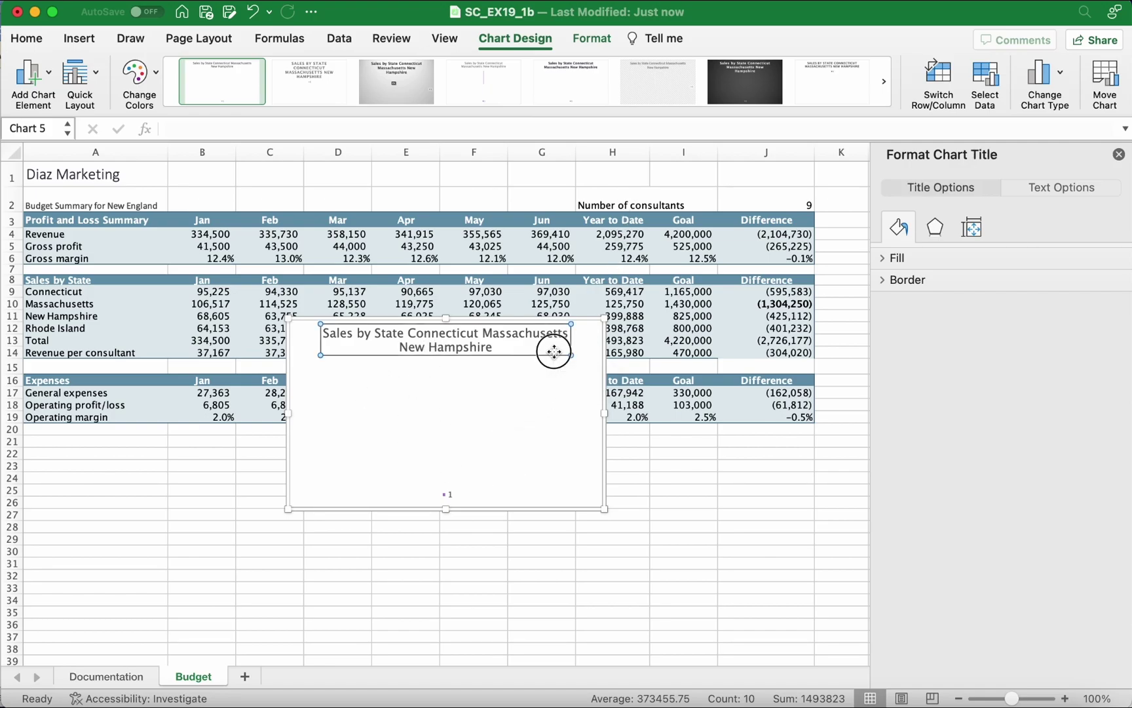
pyautogui.click(588, 347)
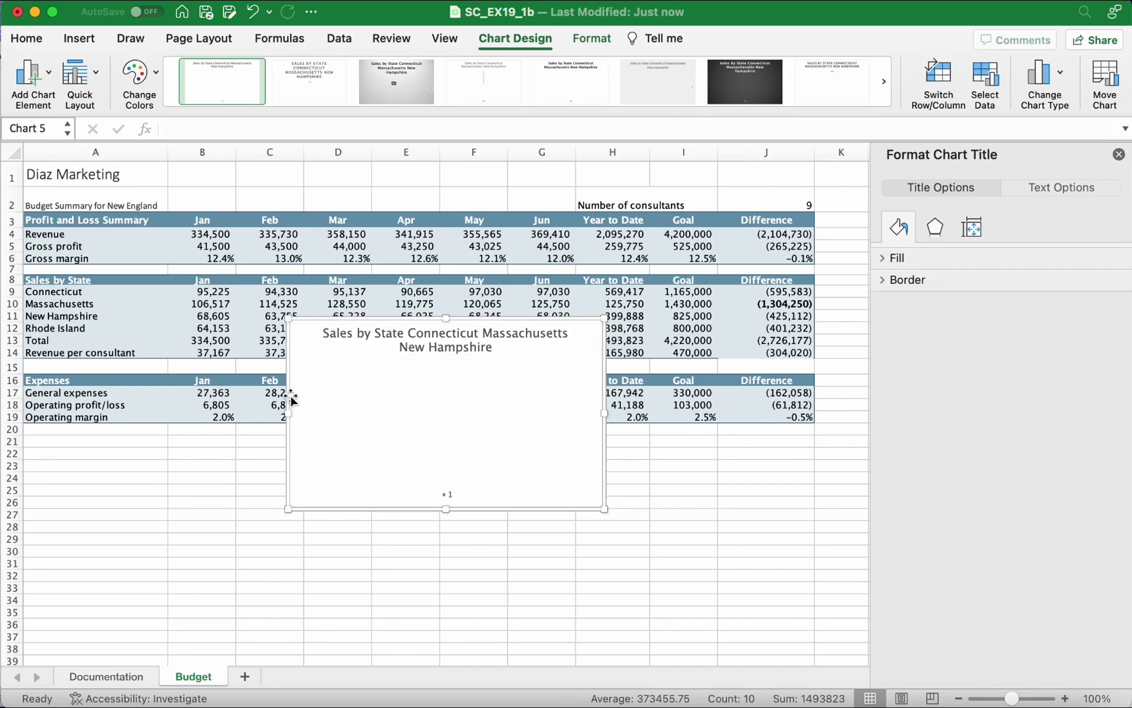
pyautogui.moveTo(301, 331); pyautogui.dragTo(355, 358)
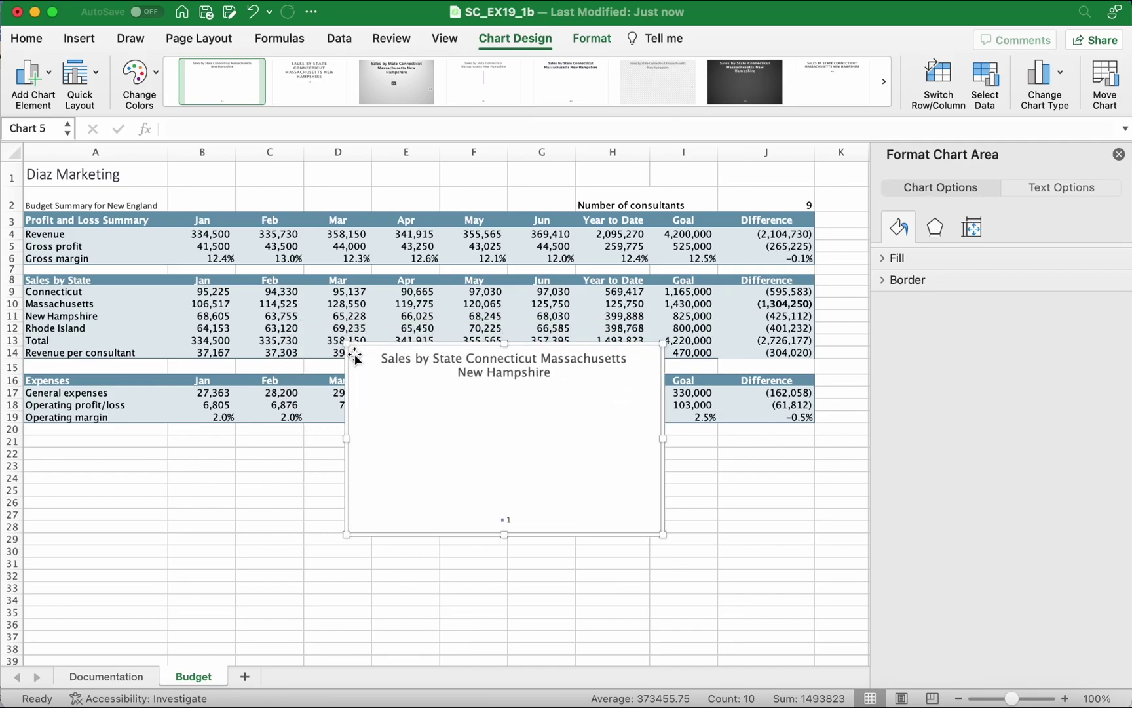
pyautogui.press('Delete')
# Select the Sales by State labels and insert a quick chart with Alt+F1
pyautogui.click(354, 353)
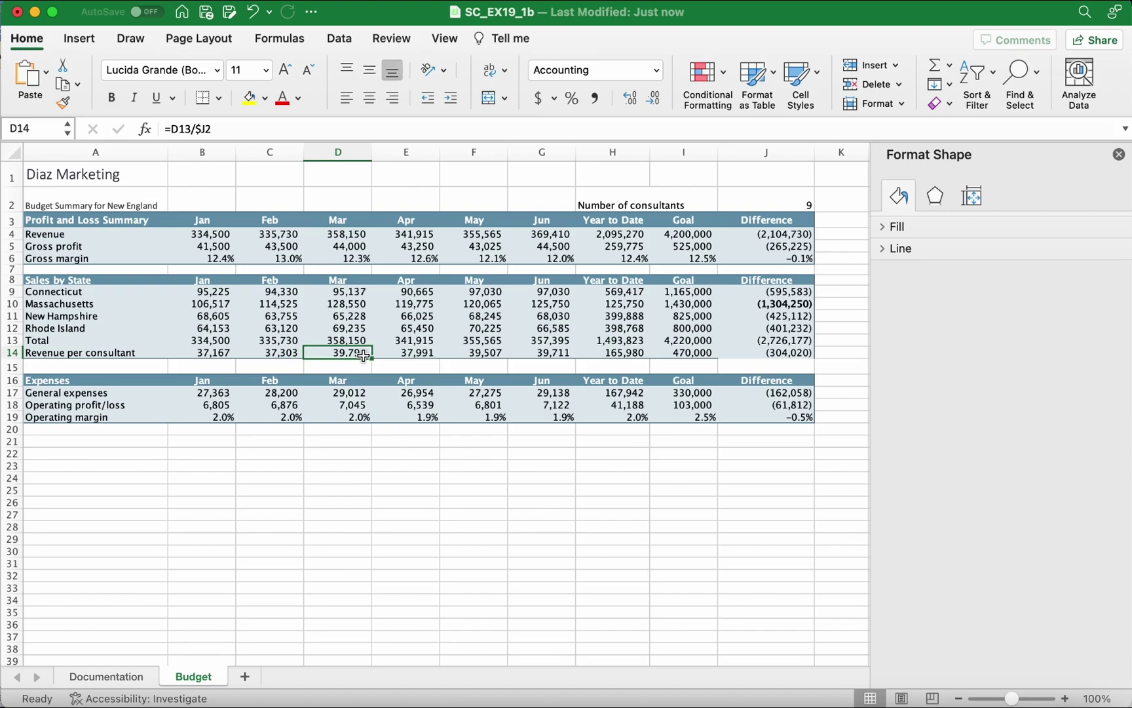
pyautogui.click(194, 293)
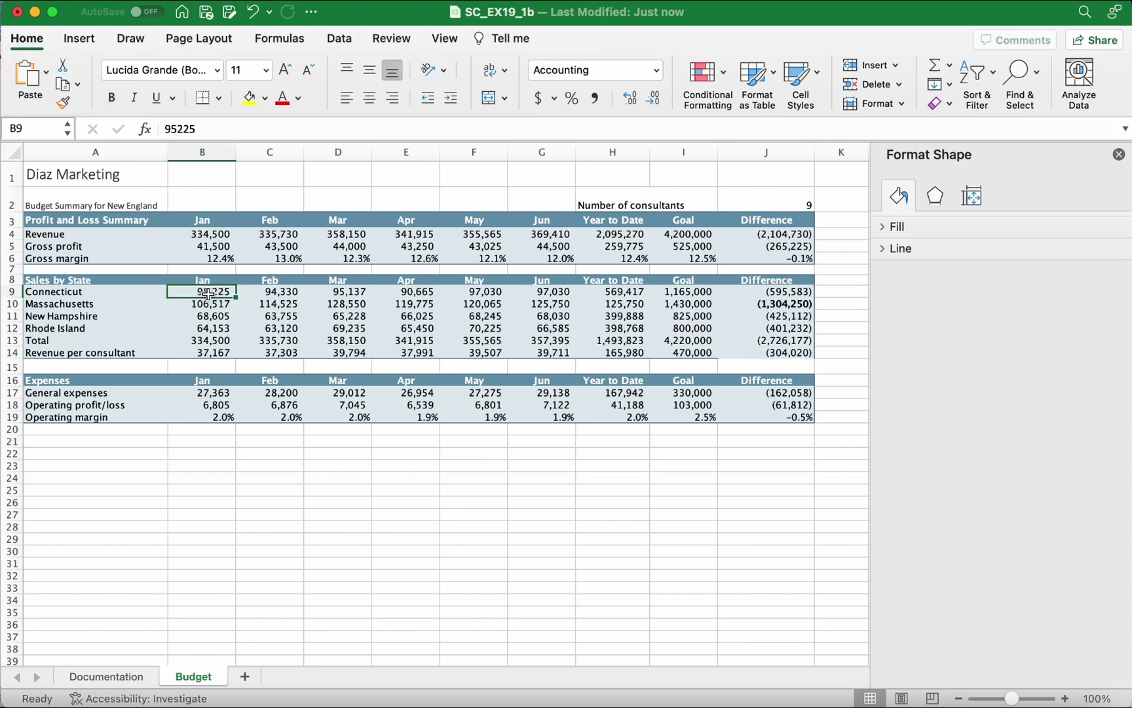
pyautogui.click(101, 283)
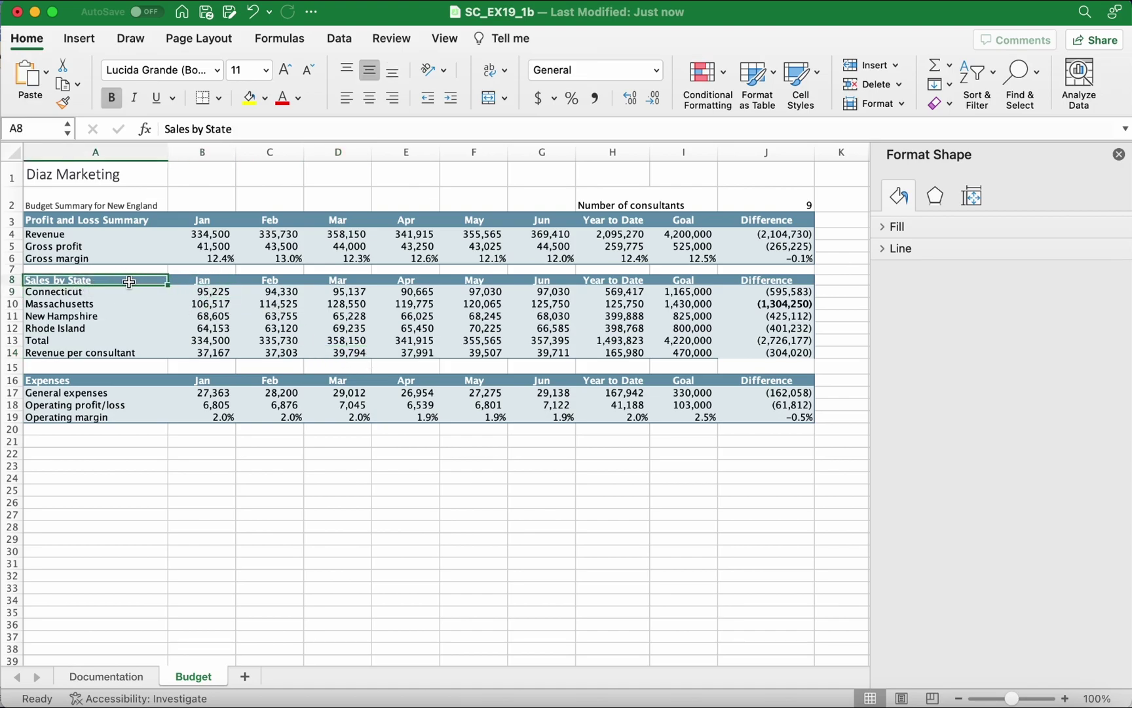
pyautogui.moveTo(131, 282); pyautogui.dragTo(134, 327)
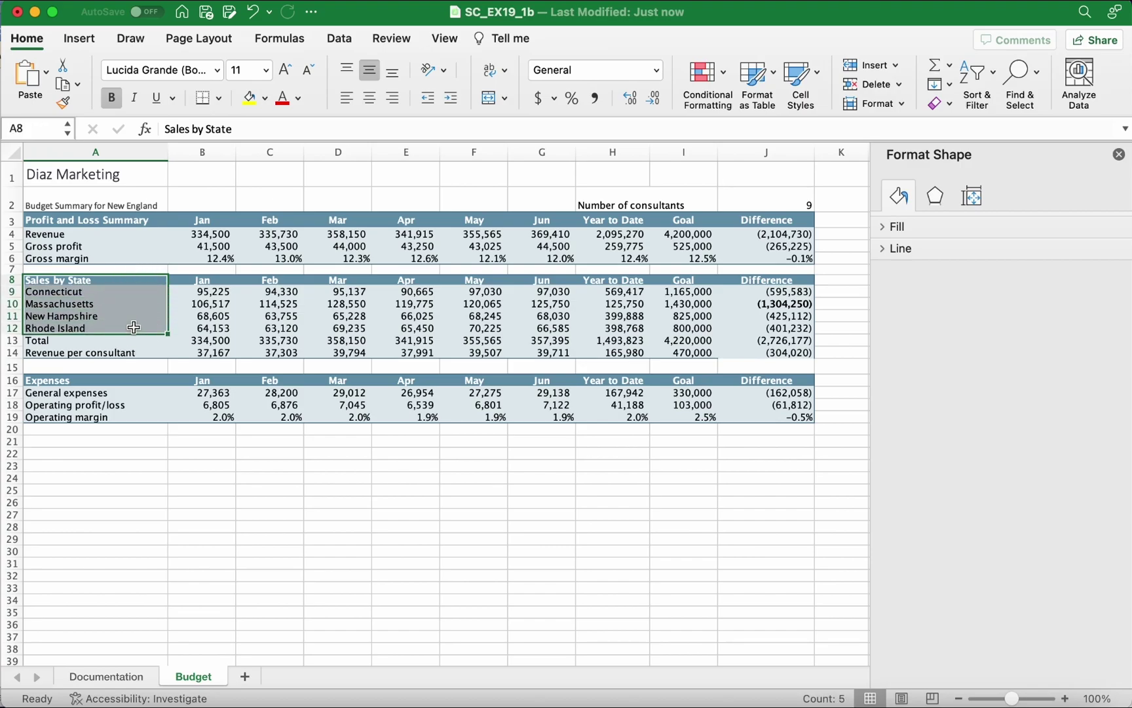
pyautogui.press('super+c')
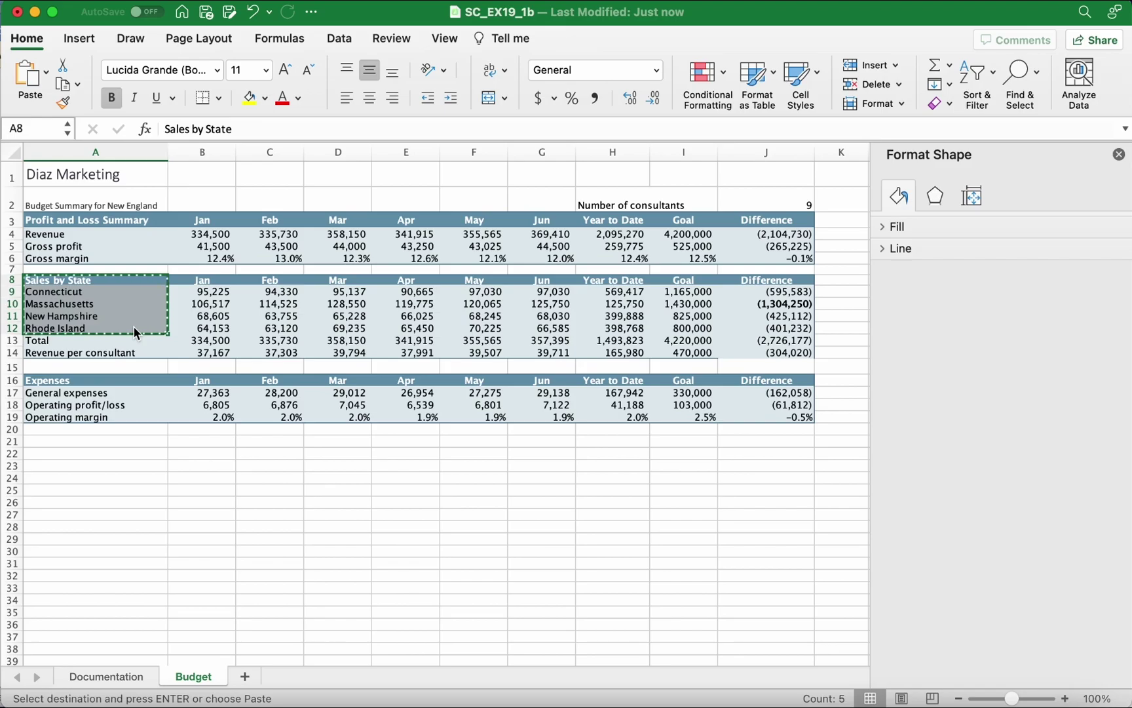
pyautogui.click(133, 325)
pyautogui.click(165, 262)
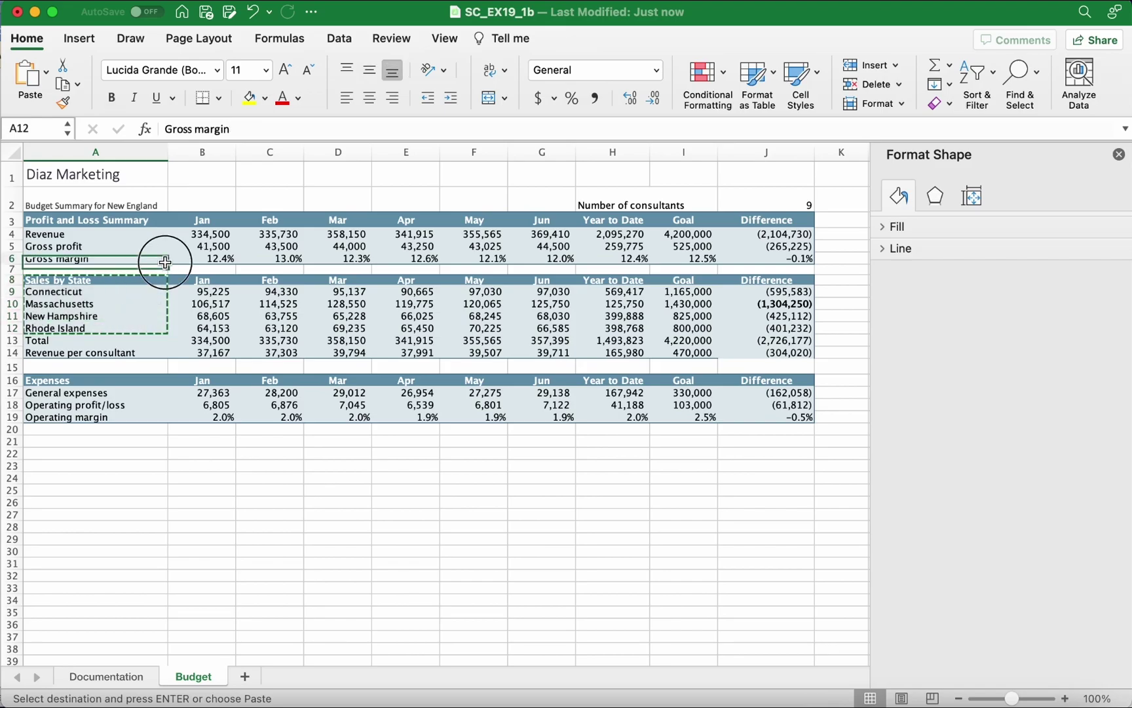
pyautogui.click(161, 281)
pyautogui.hotkey('alt', 'F1')
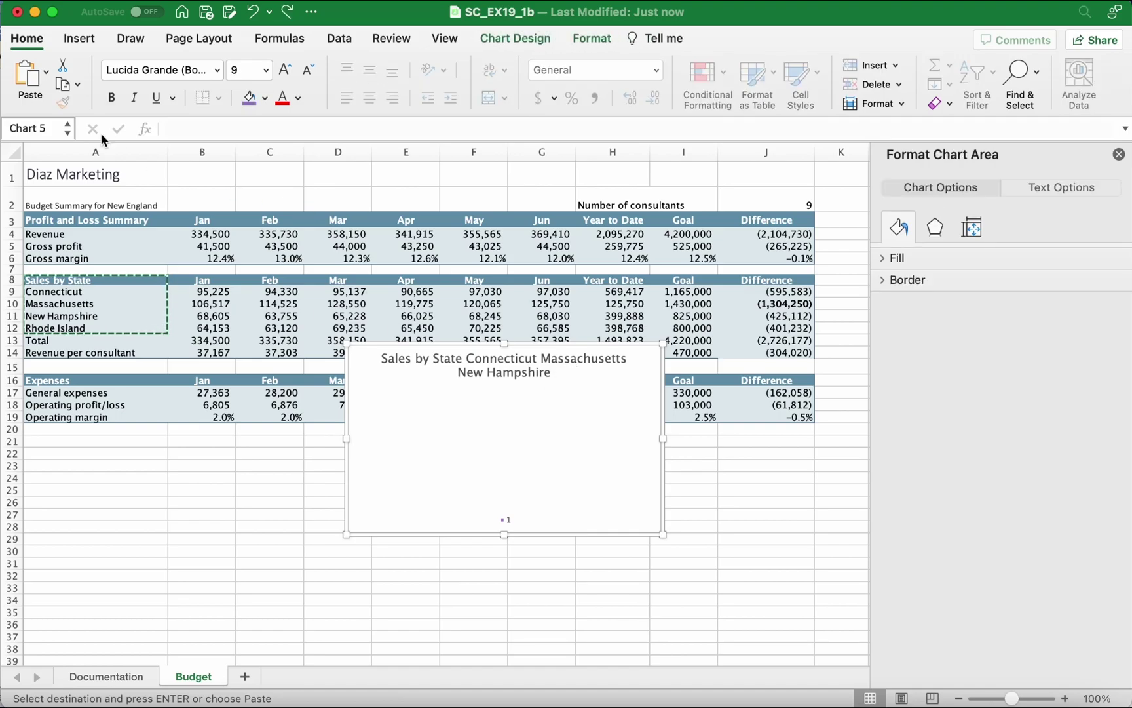
# Delete the unwanted quick chart
pyautogui.click(485, 411)
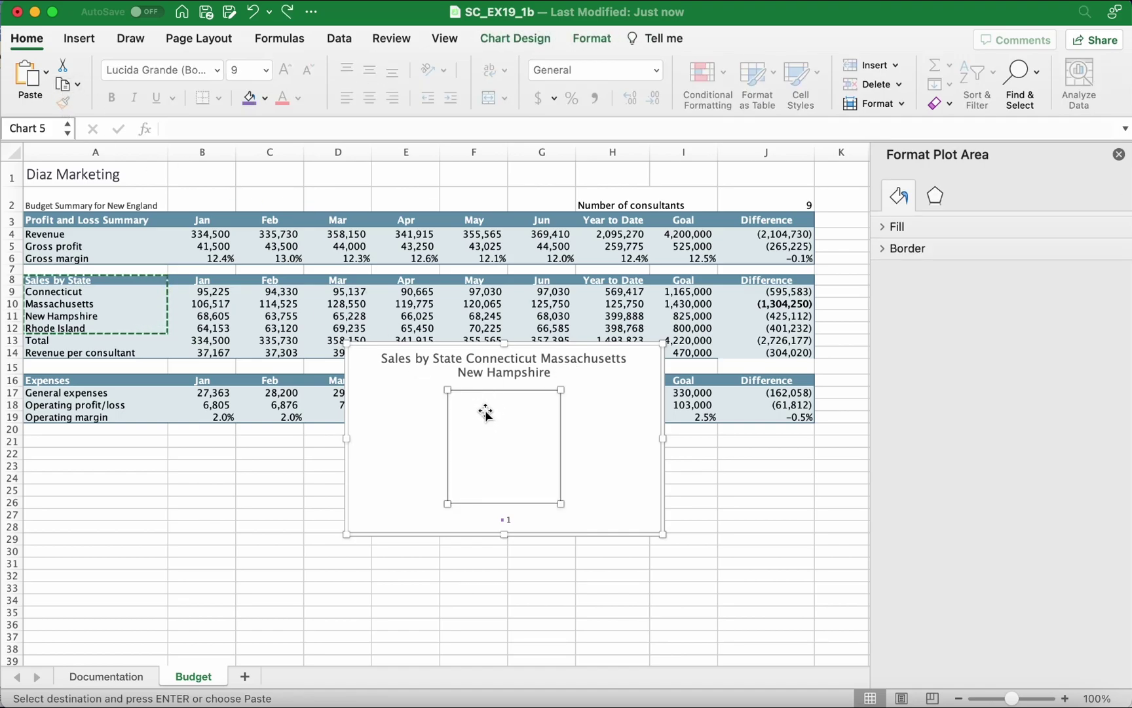
pyautogui.click(620, 430)
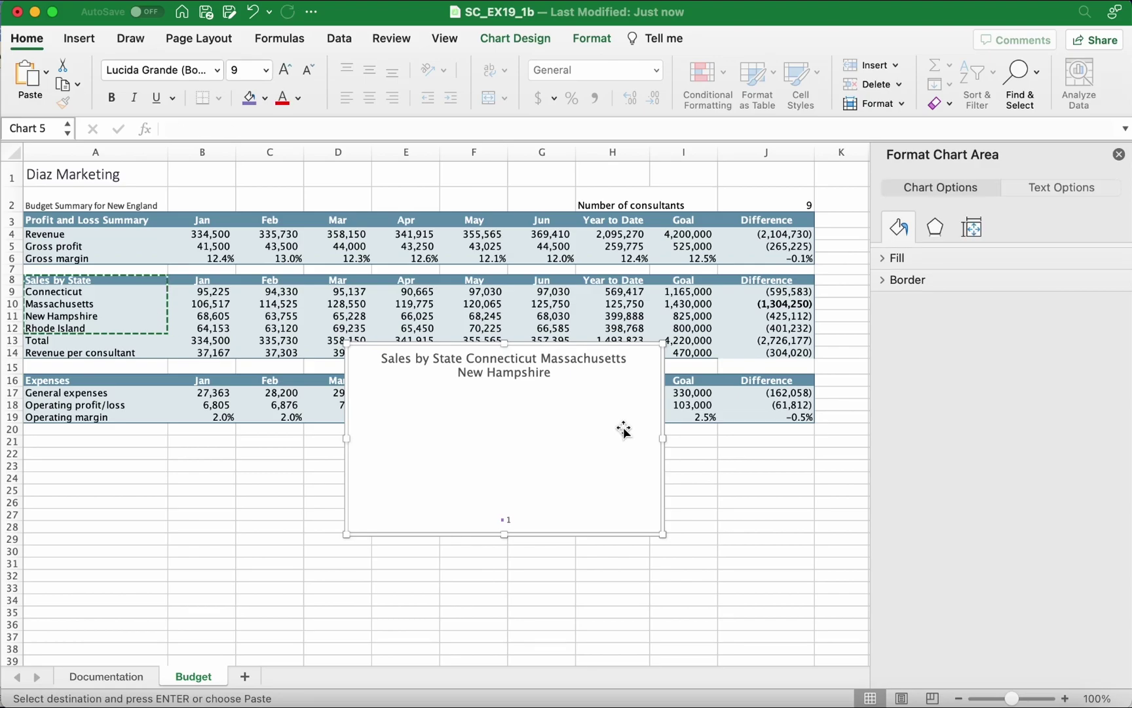
pyautogui.press('Delete')
pyautogui.click(621, 429)
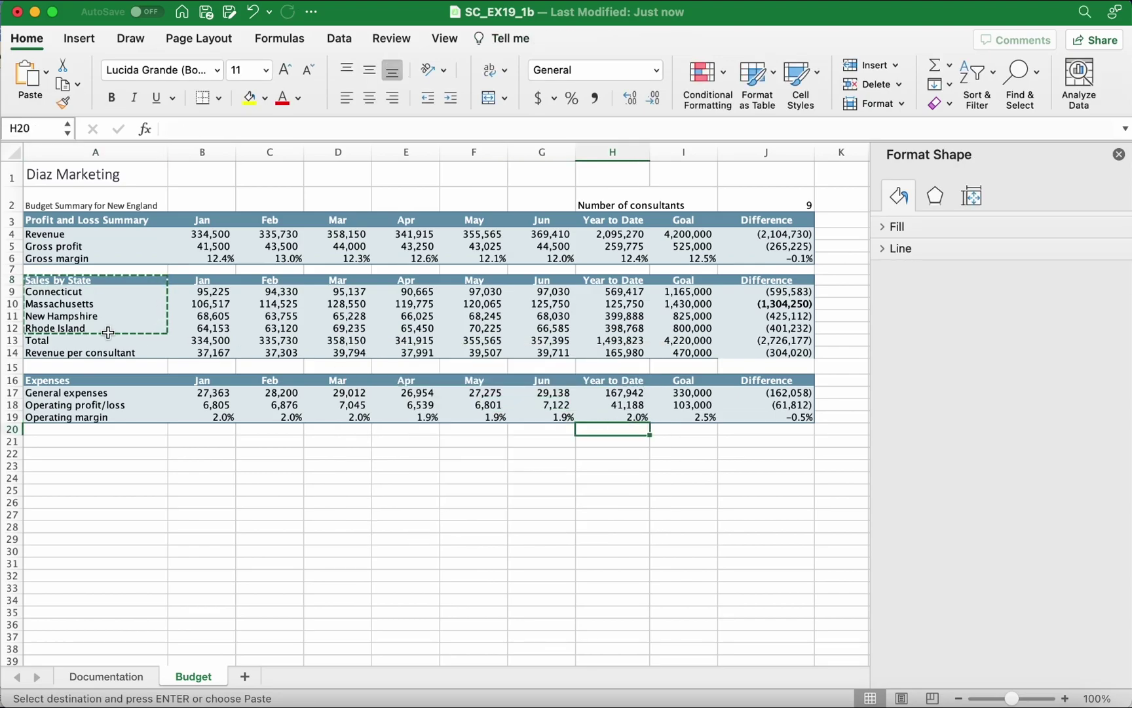
# Reselect A8:A12 and add the Year to Date values H8:H12 to the selection
pyautogui.click(108, 332)
pyautogui.moveTo(133, 282); pyautogui.dragTo(139, 328)
pyautogui.press('Escape')
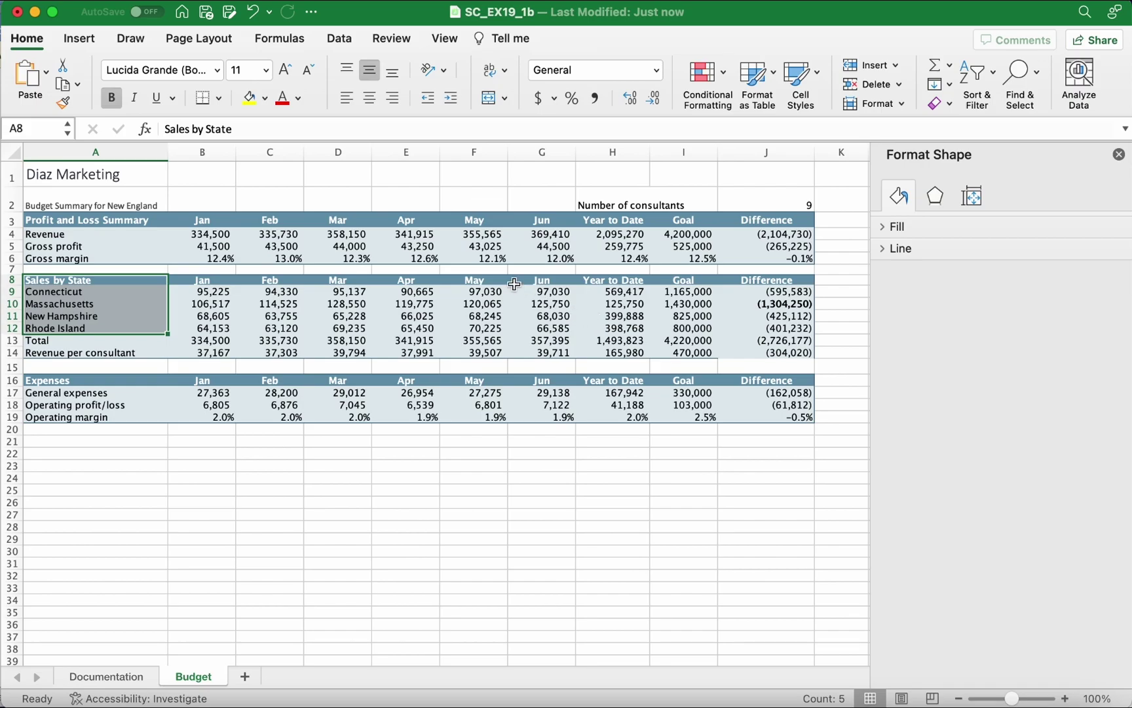
pyautogui.moveTo(586, 280); pyautogui.dragTo(614, 325)
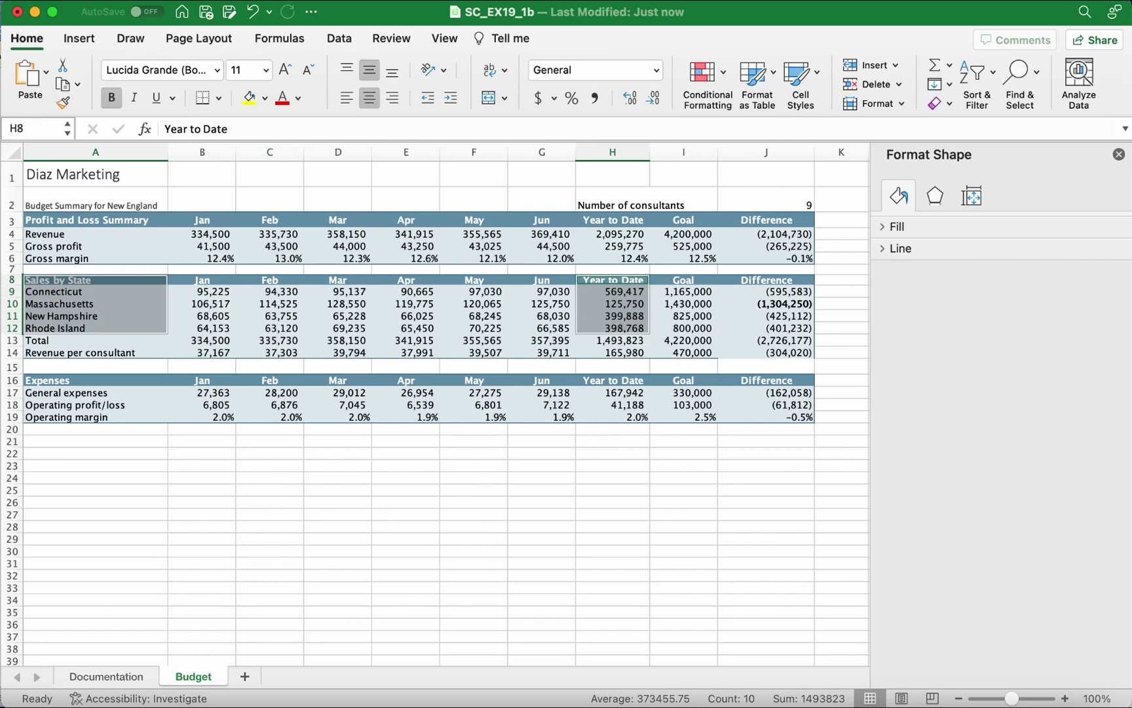
# Insert a 2-D pie chart of the selected state sales
pyautogui.click(91, 39)
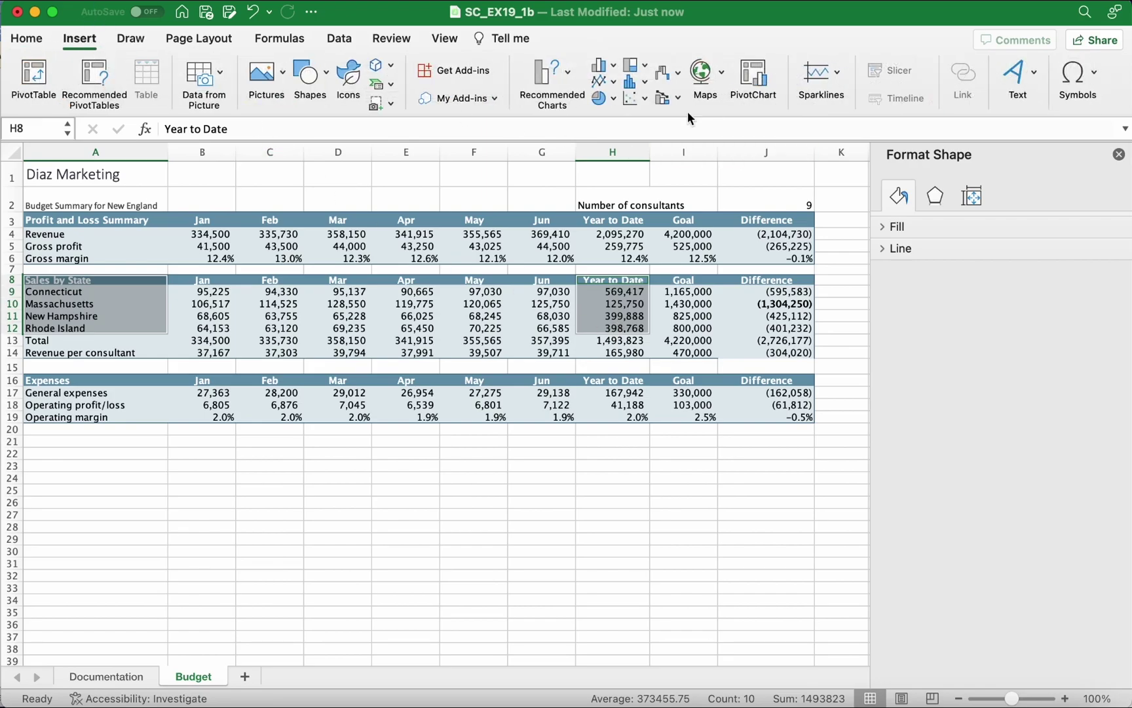
pyautogui.click(599, 100)
pyautogui.click(625, 145)
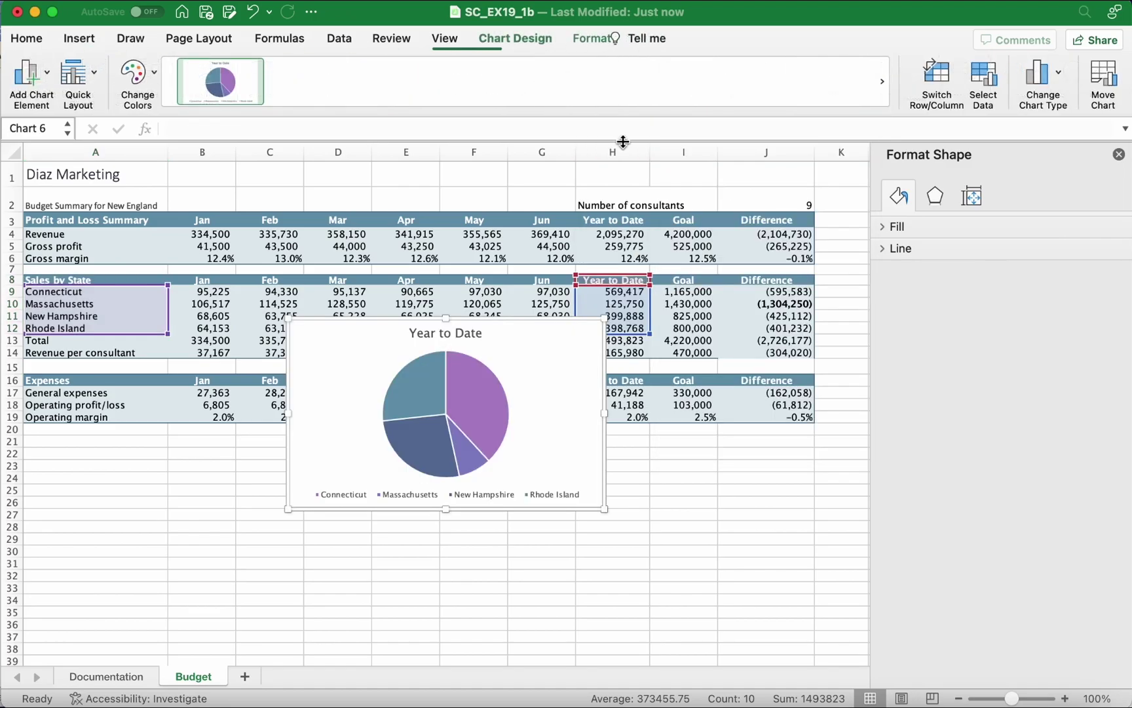
# Move the pie chart to the right of the table near column K
pyautogui.moveTo(538, 327); pyautogui.dragTo(799, 242)
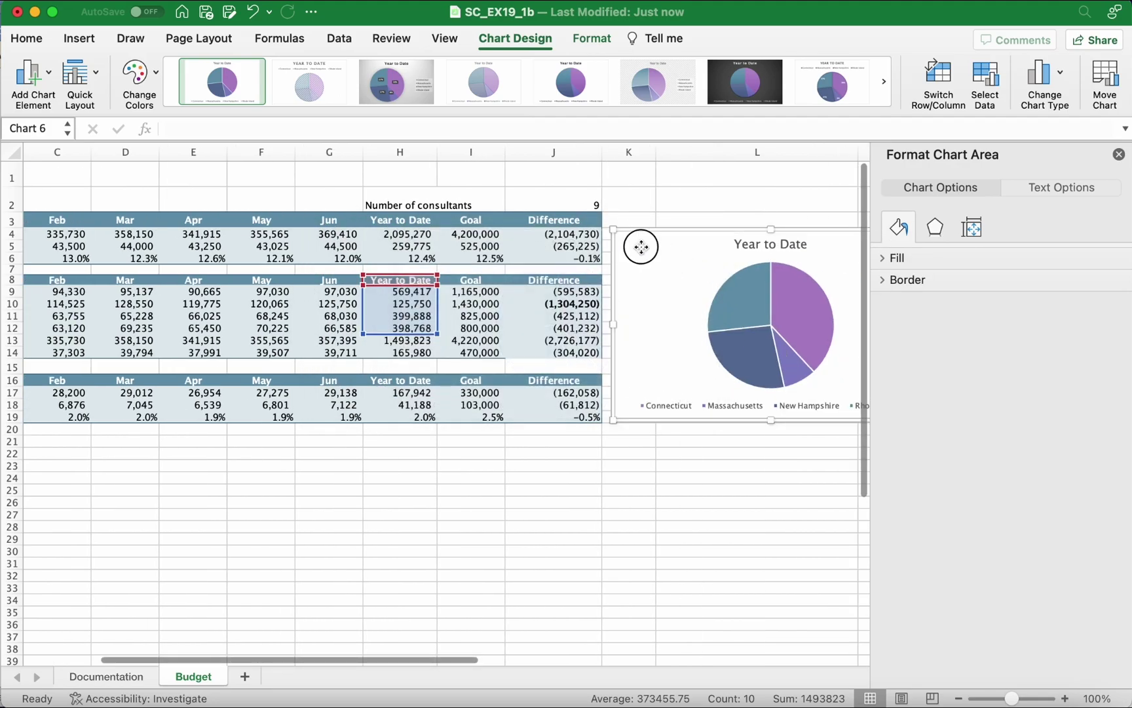
pyautogui.moveTo(642, 245); pyautogui.dragTo(631, 230)
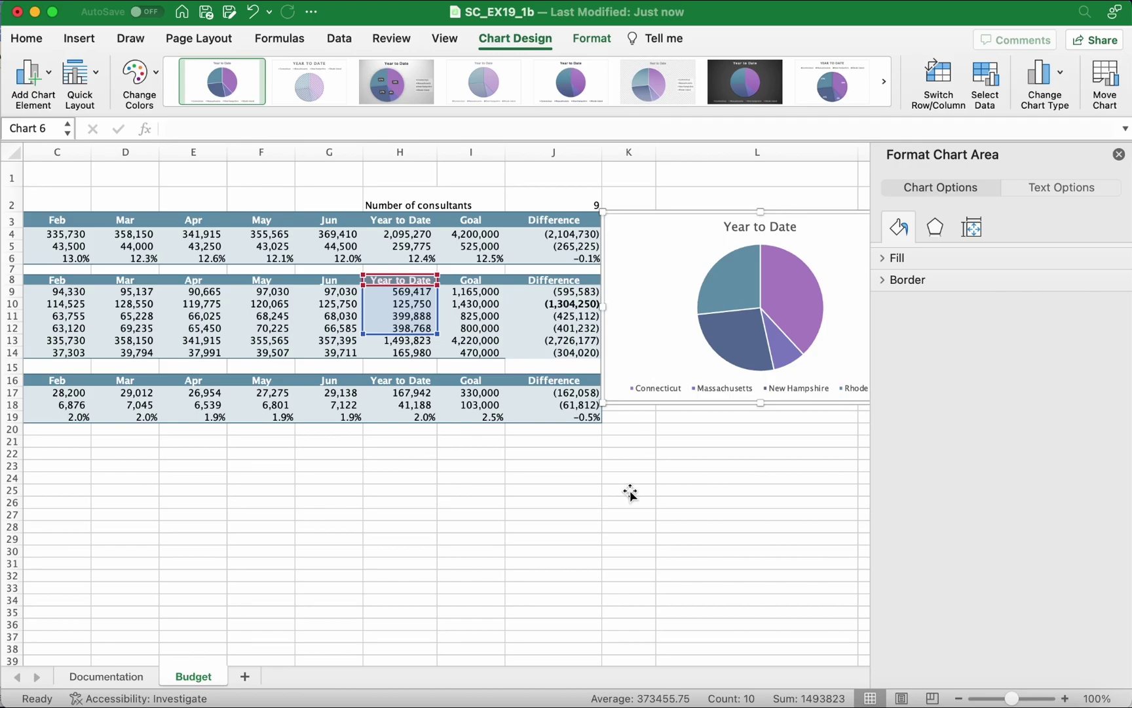
pyautogui.scroll(-1, 616, 542)
pyautogui.hscroll(1, 616, 542)
pyautogui.scroll(2, 616, 542)
pyautogui.hscroll(2, 616, 542)
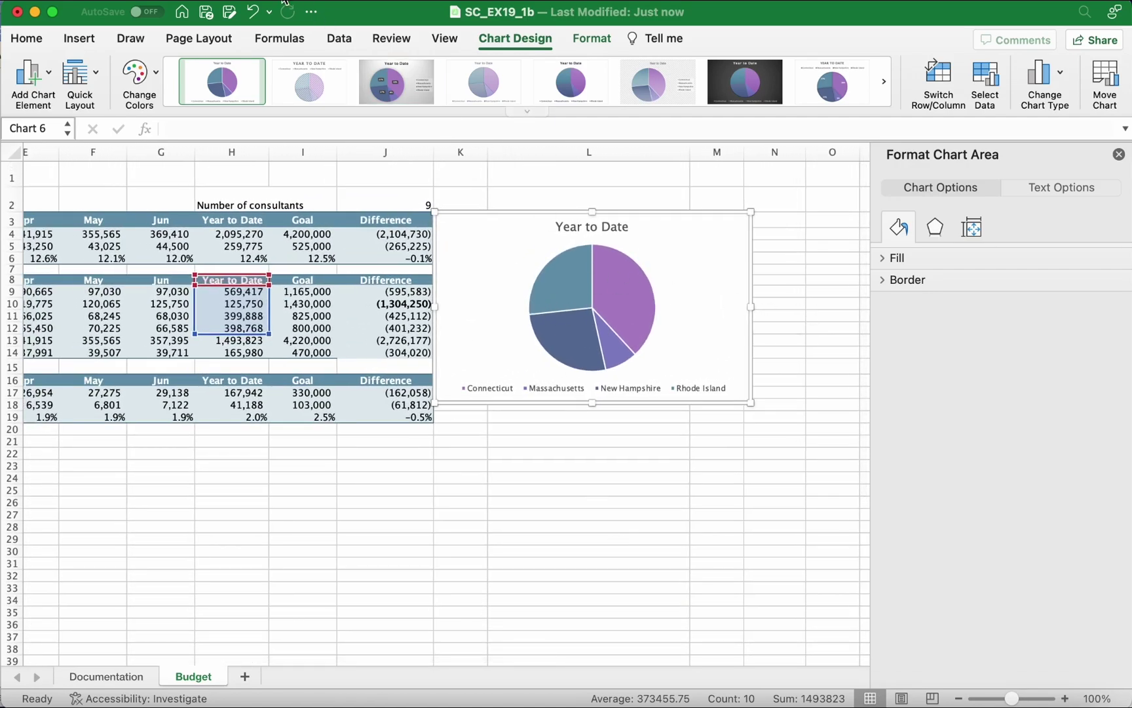
# Check the instructions, then select the chart title for editing
pyautogui.press('super+Tab')
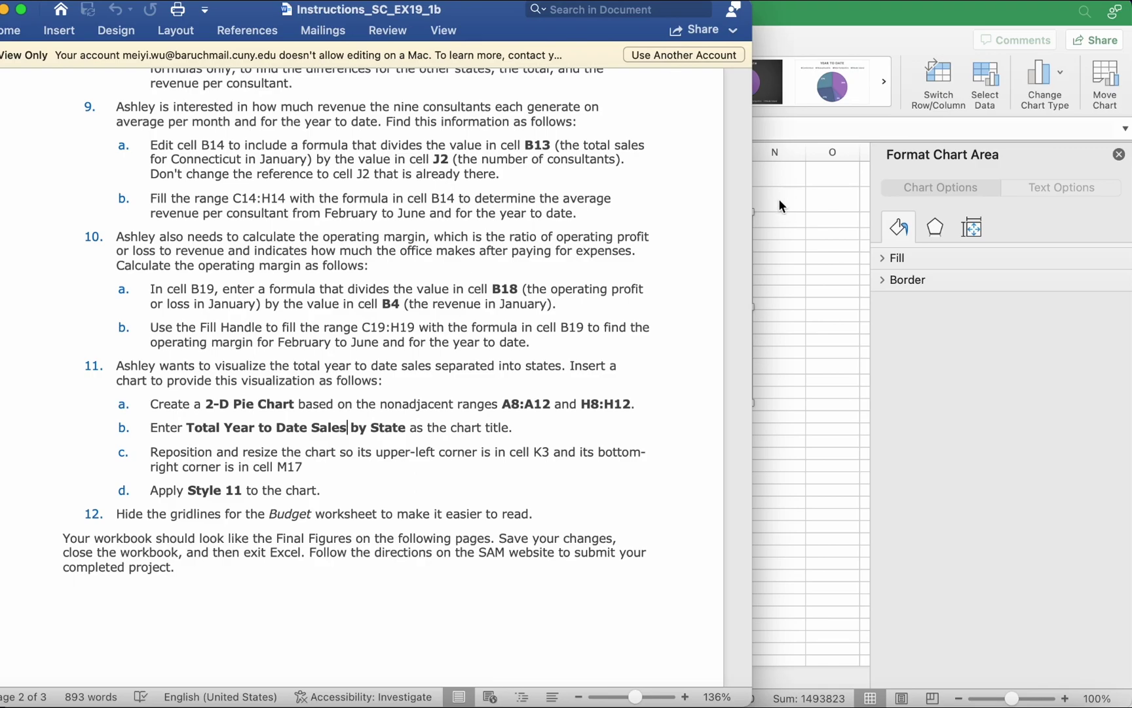
pyautogui.press('super+Tab')
pyautogui.click(591, 229)
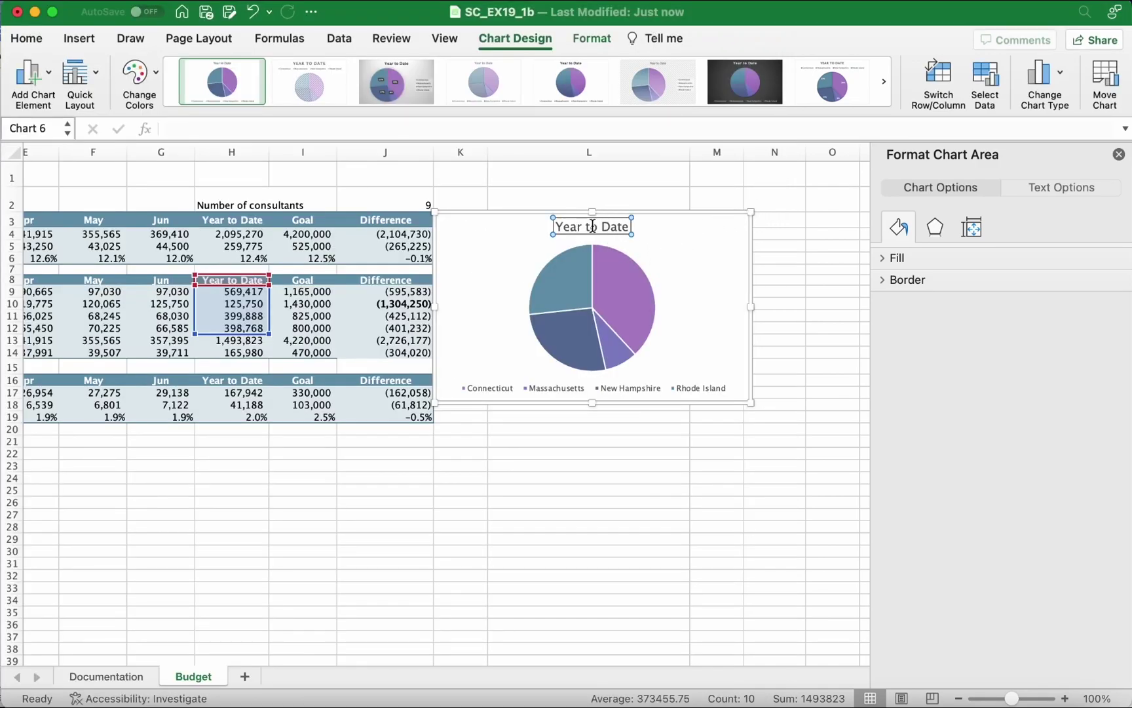
pyautogui.click(626, 229)
# Replace the chart title text with 'Total Year to Date Sales'
pyautogui.moveTo(627, 227); pyautogui.dragTo(478, 233)
pyautogui.press('BackSpace')
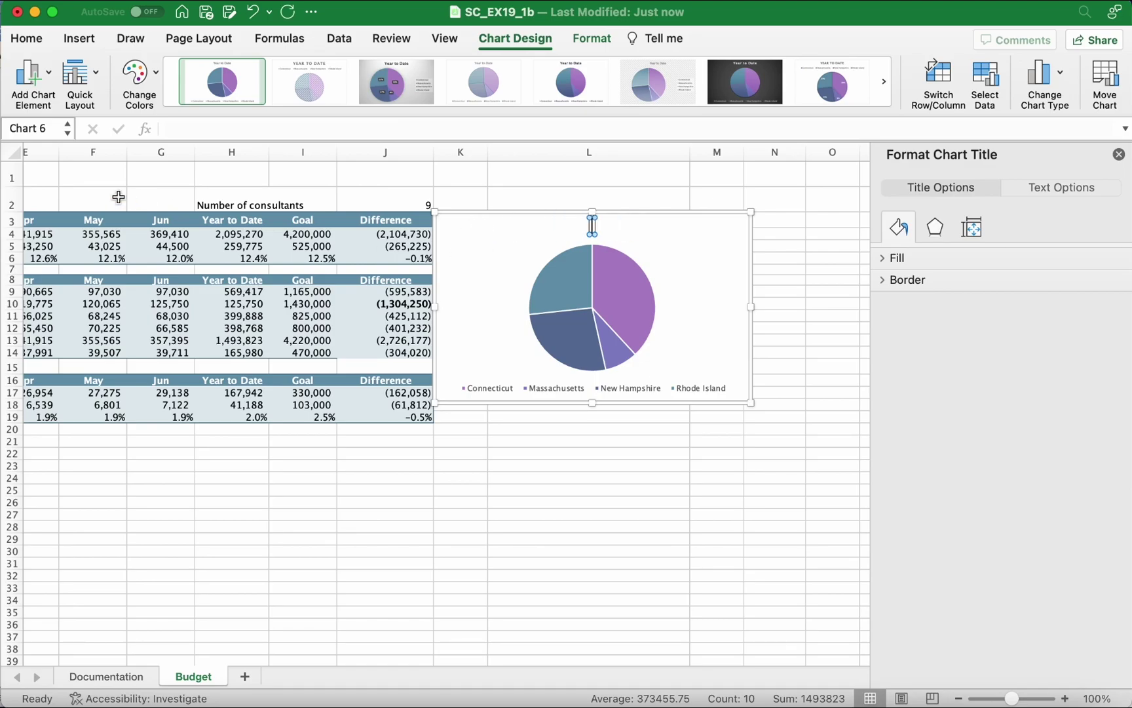
pyautogui.press('super+Tab')
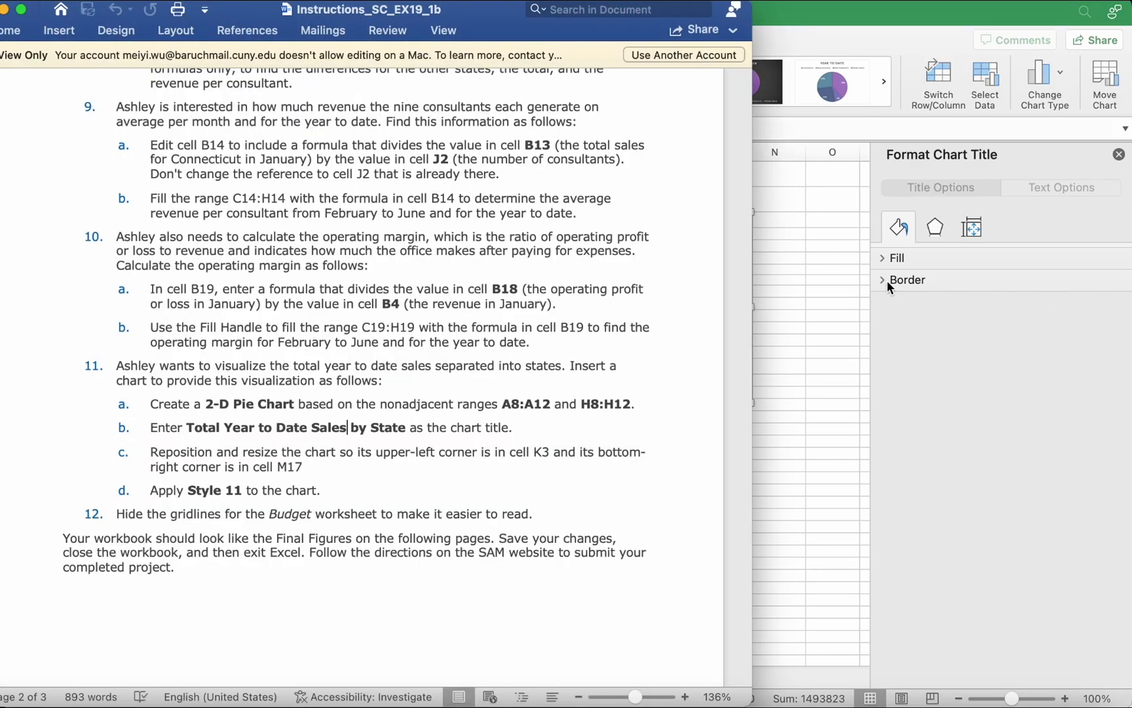
pyautogui.press('super+Tab')
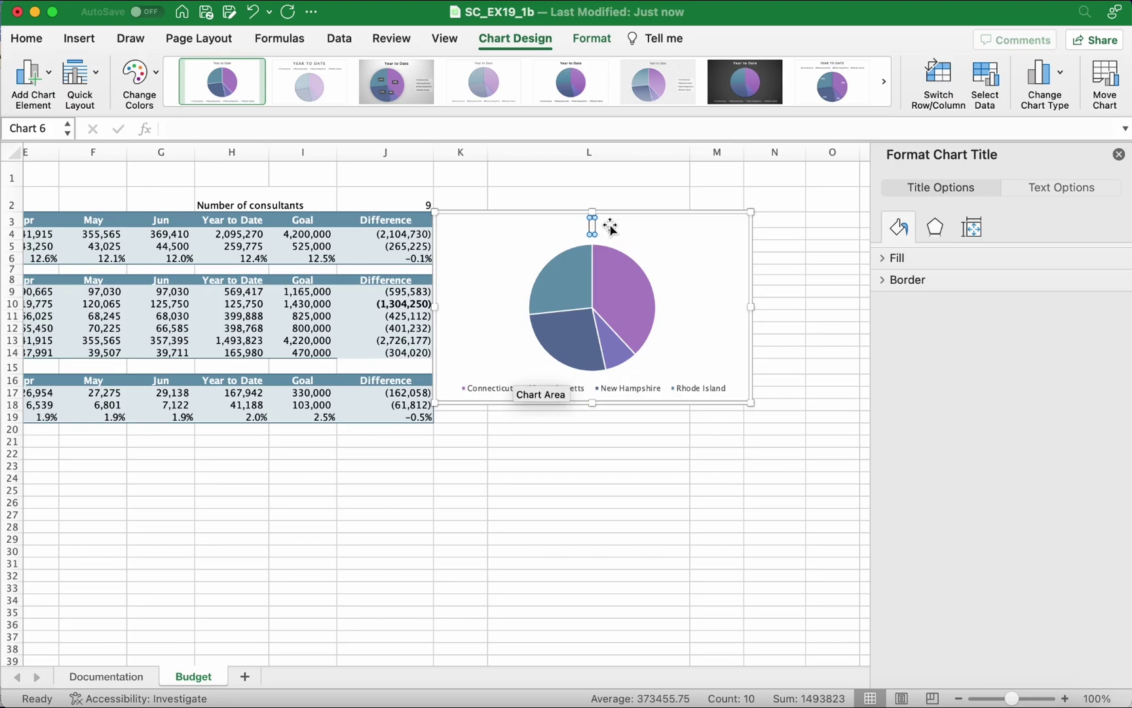
pyautogui.write('Total')
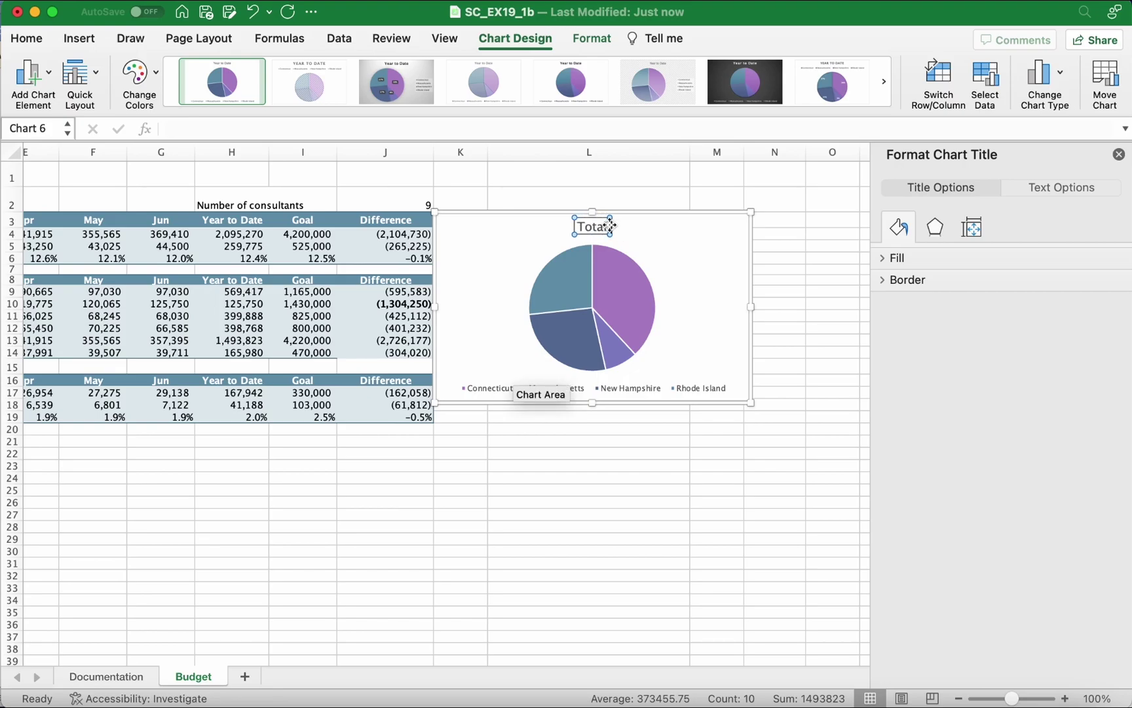
pyautogui.write(' Year')
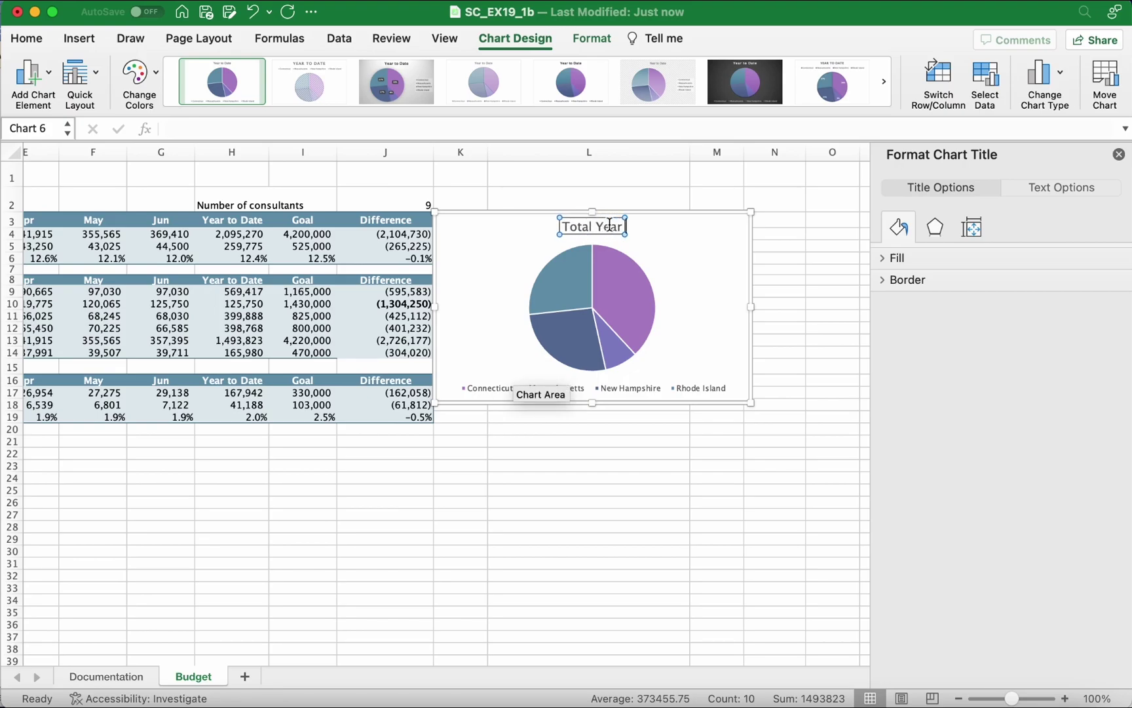
pyautogui.write(' to D')
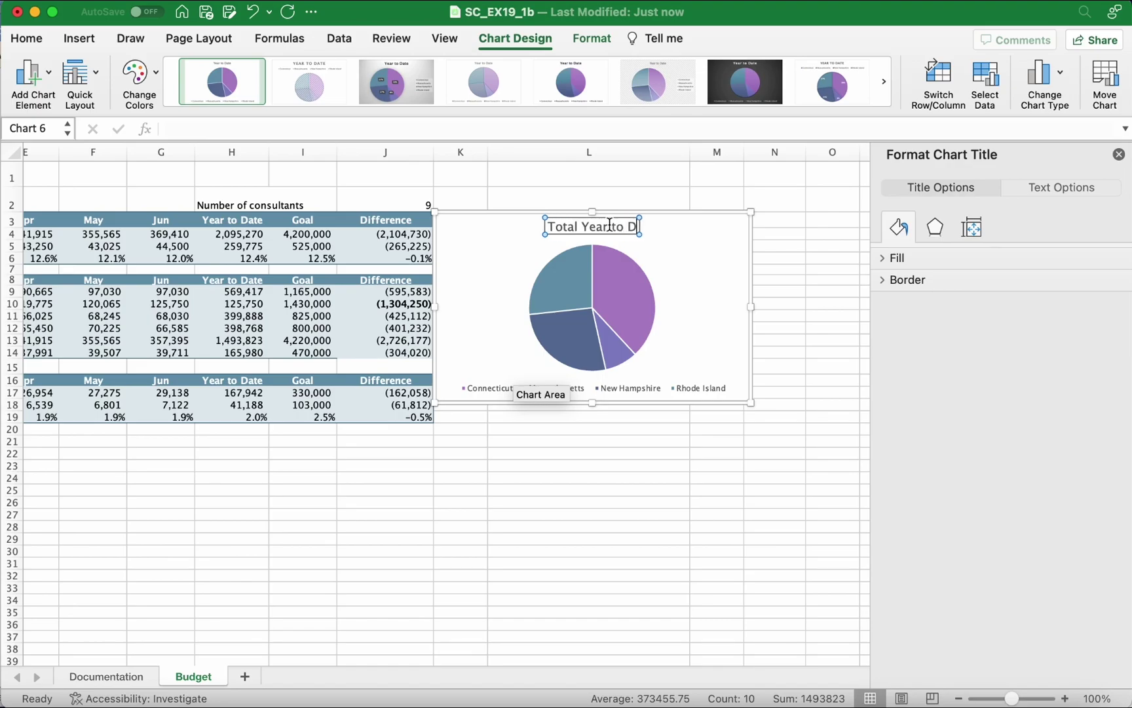
pyautogui.write('ate Sales')
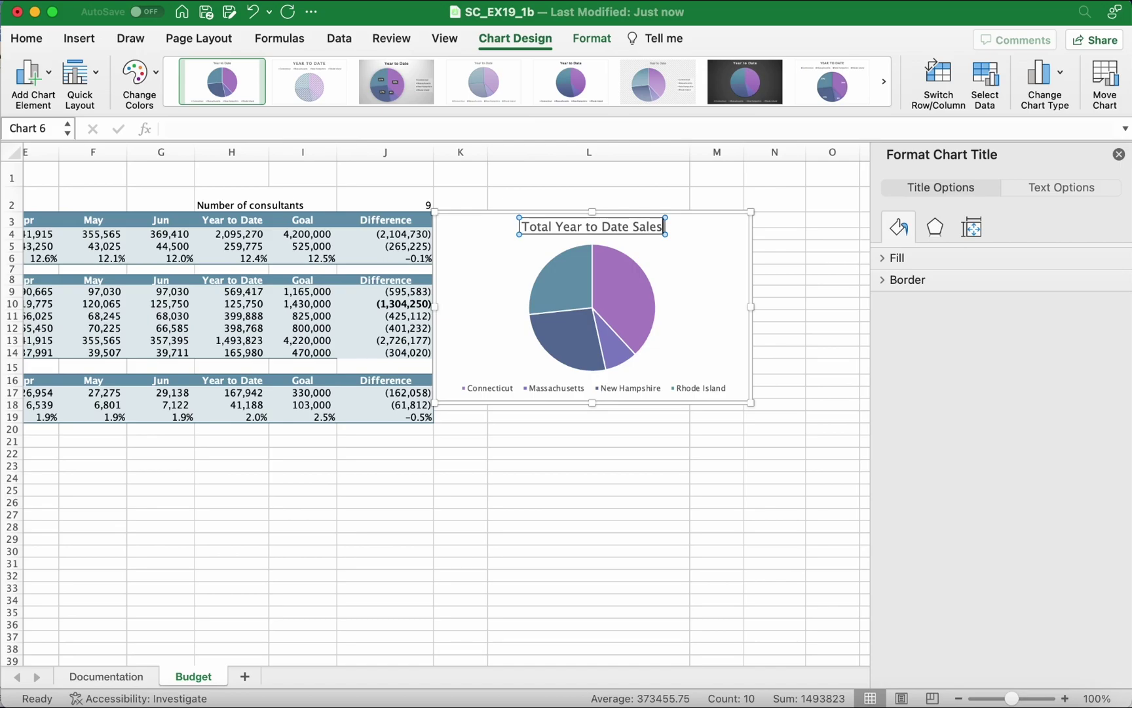
# Append 'by State' to the chart title
pyautogui.press('super+Tab')
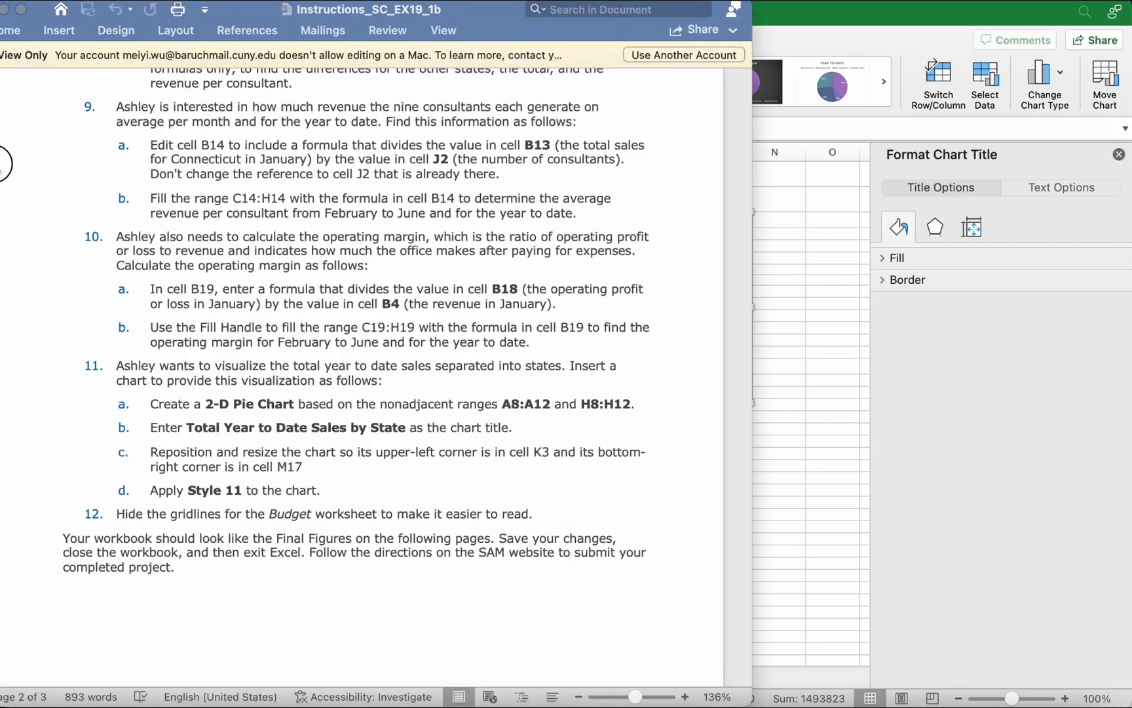
pyautogui.press('super+Tab')
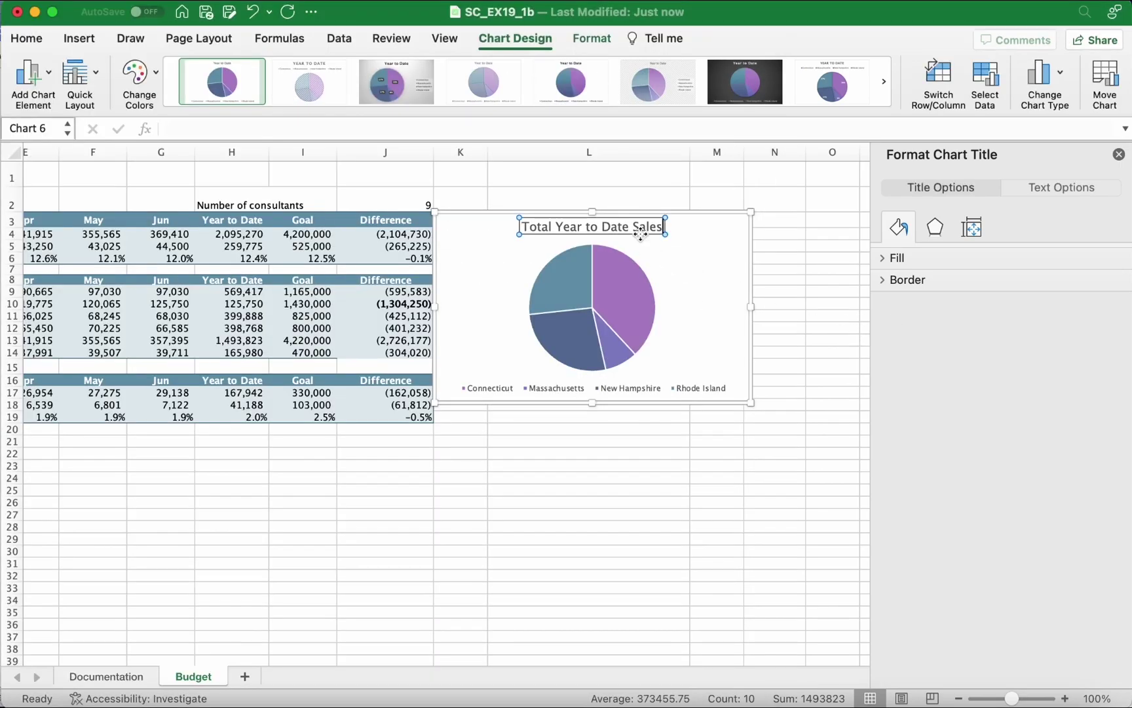
pyautogui.write('by')
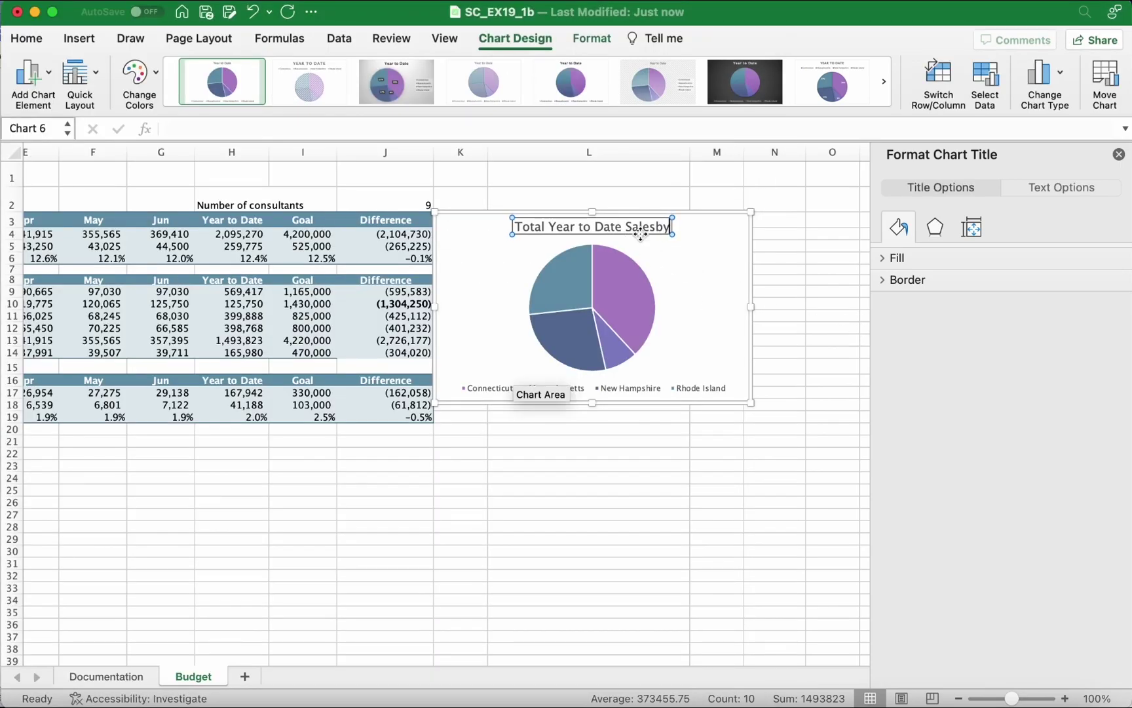
pyautogui.press('BackSpace')
pyautogui.press('BackSpace')
pyautogui.write('by States')
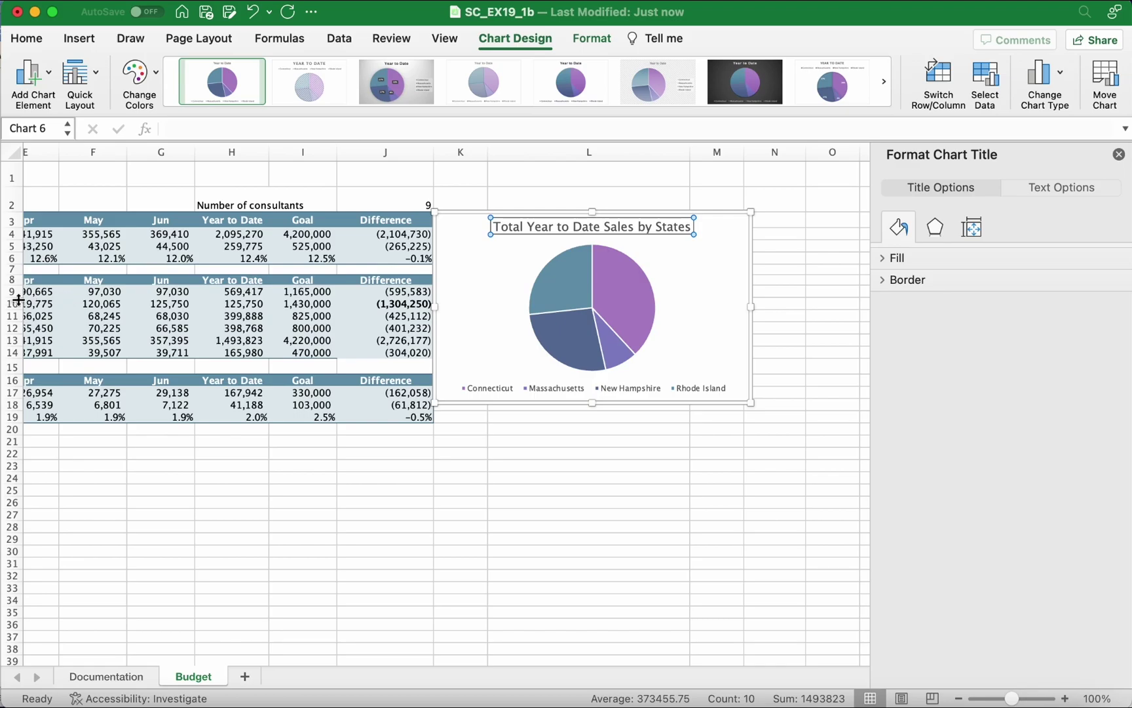
pyautogui.press('super+Tab')
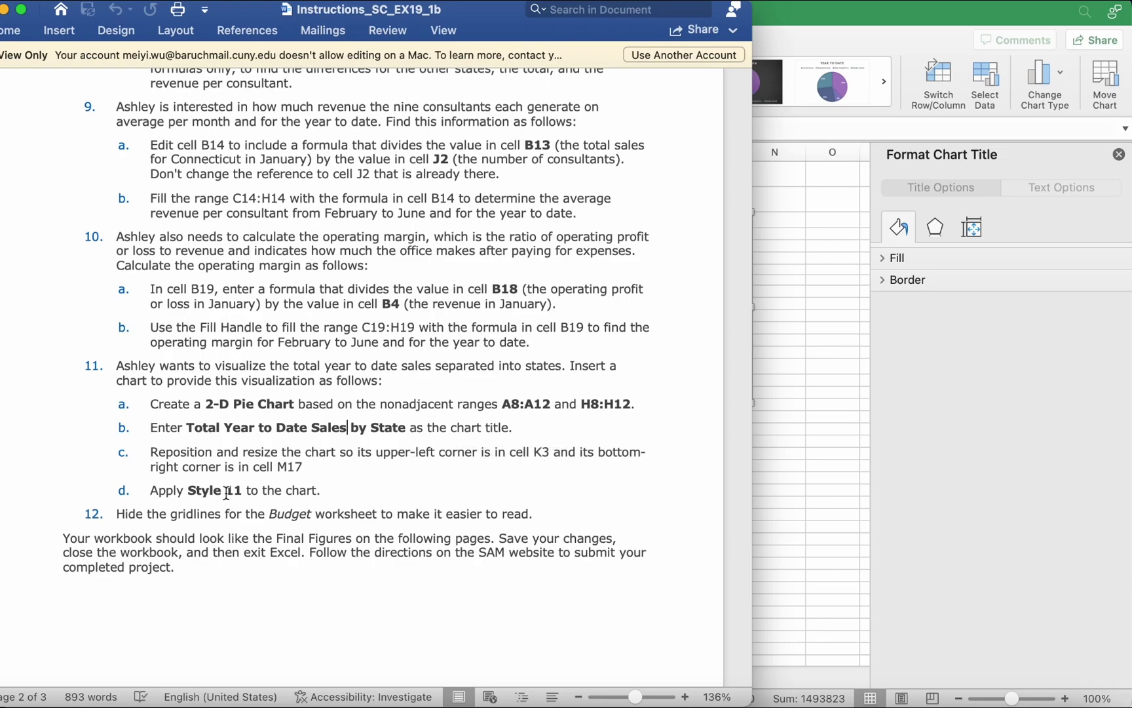
# Shrink the pie chart so it spans roughly K3 to the right edge of column M
pyautogui.click(803, 379)
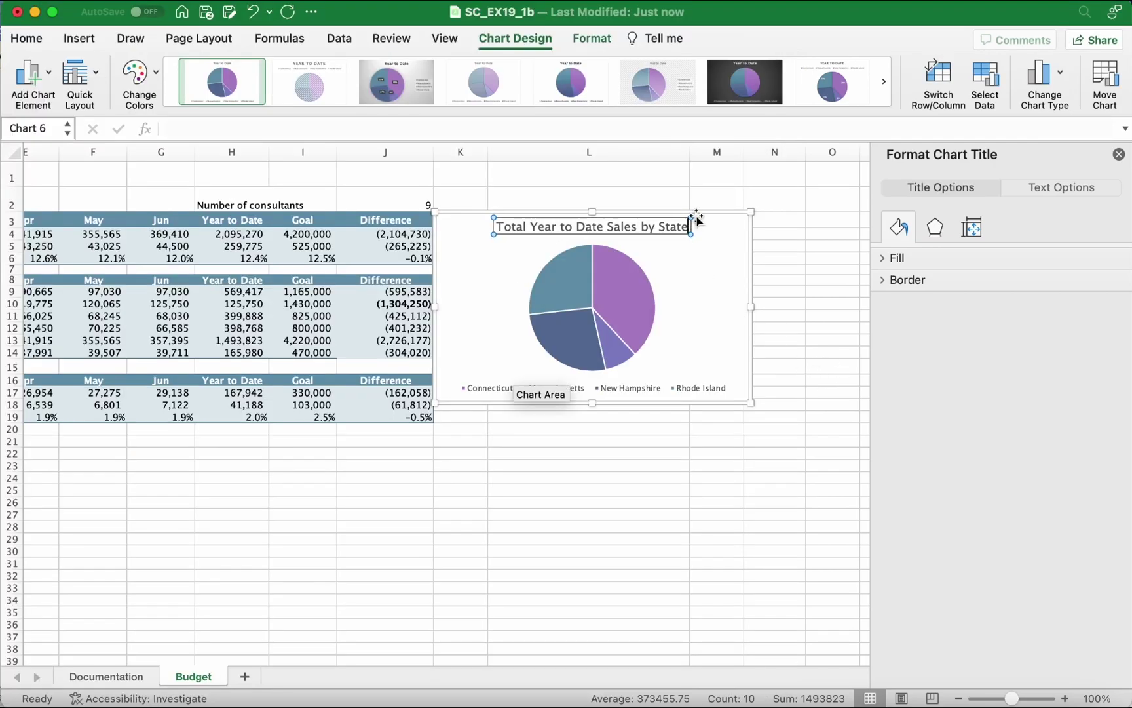
pyautogui.click(622, 486)
pyautogui.click(695, 274)
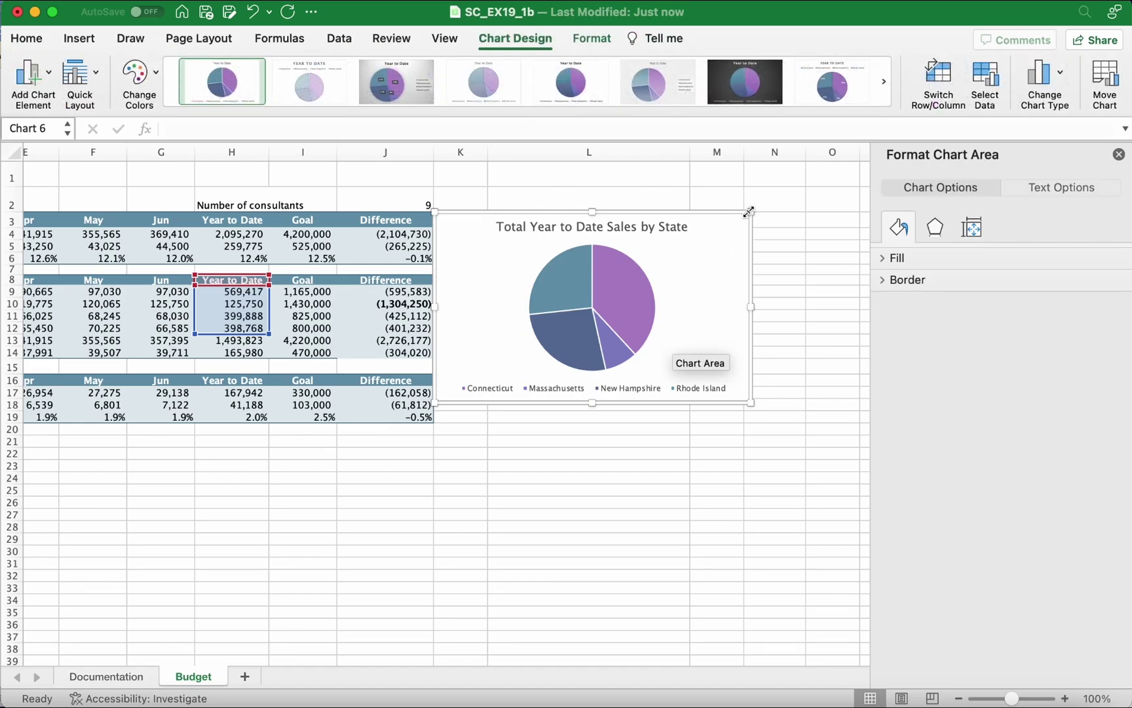
pyautogui.moveTo(751, 211); pyautogui.dragTo(741, 213)
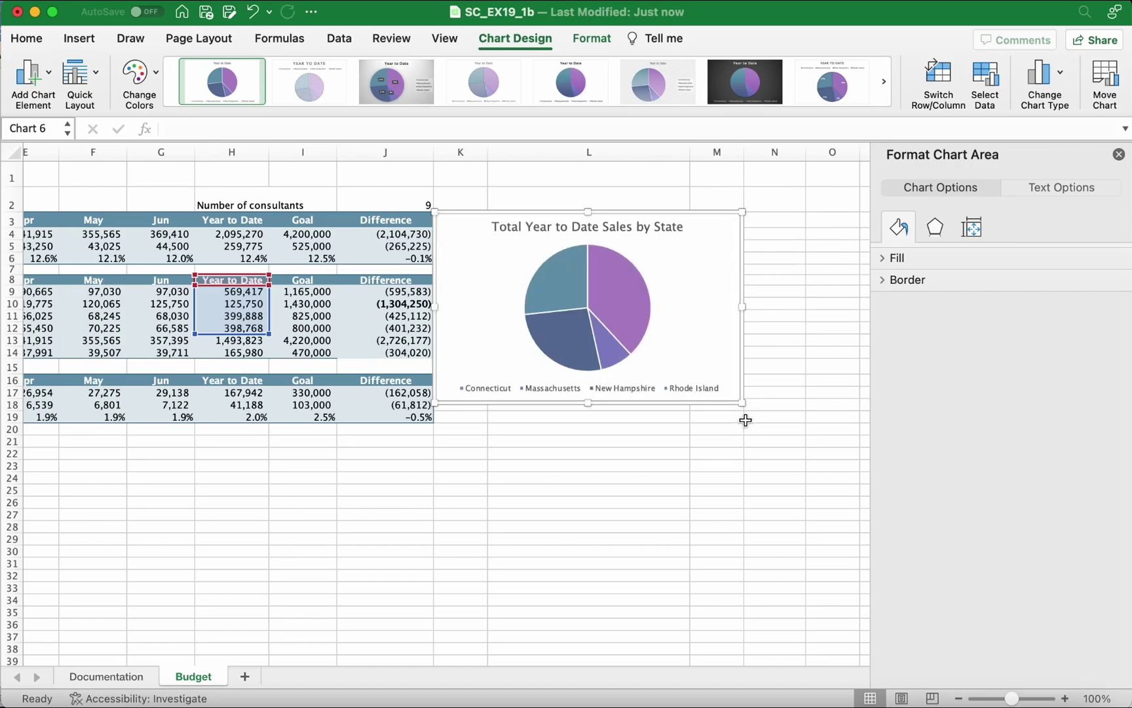
pyautogui.moveTo(742, 406); pyautogui.dragTo(737, 393)
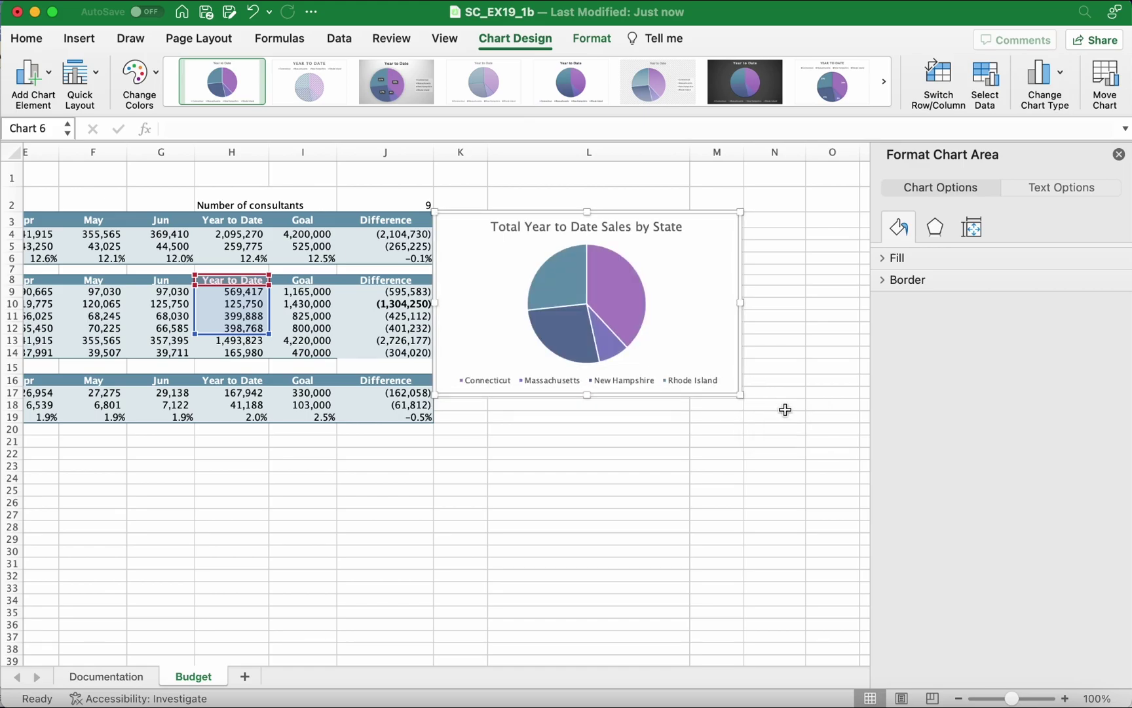
pyautogui.click(794, 417)
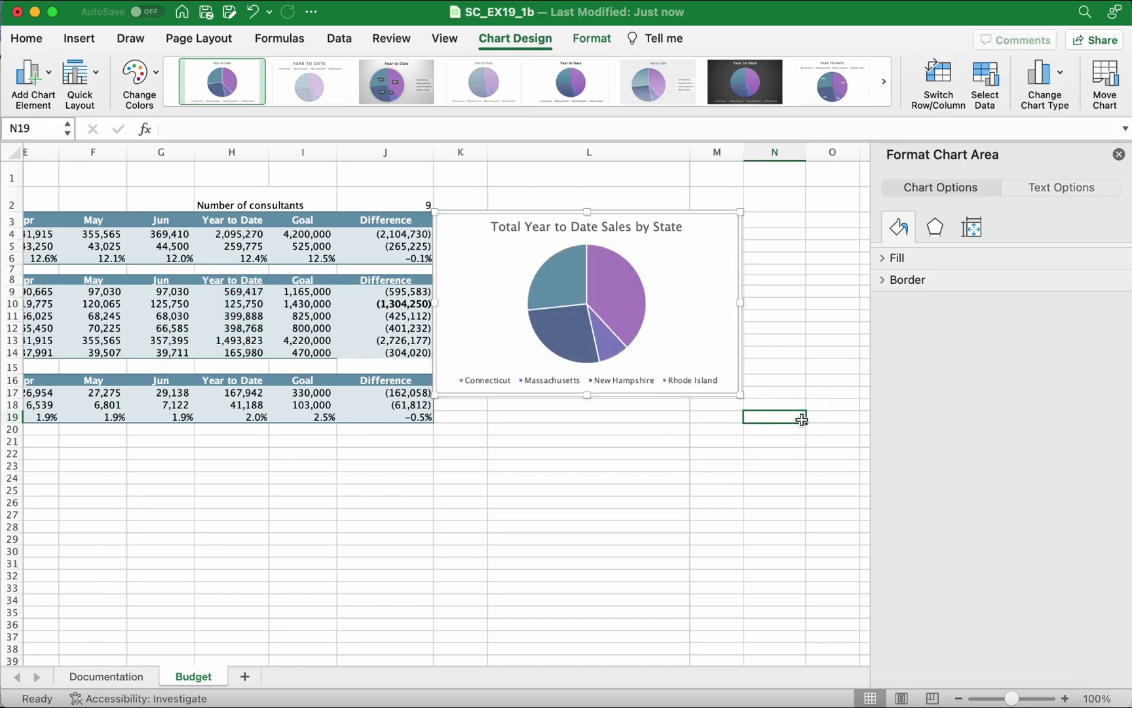
pyautogui.click(511, 255)
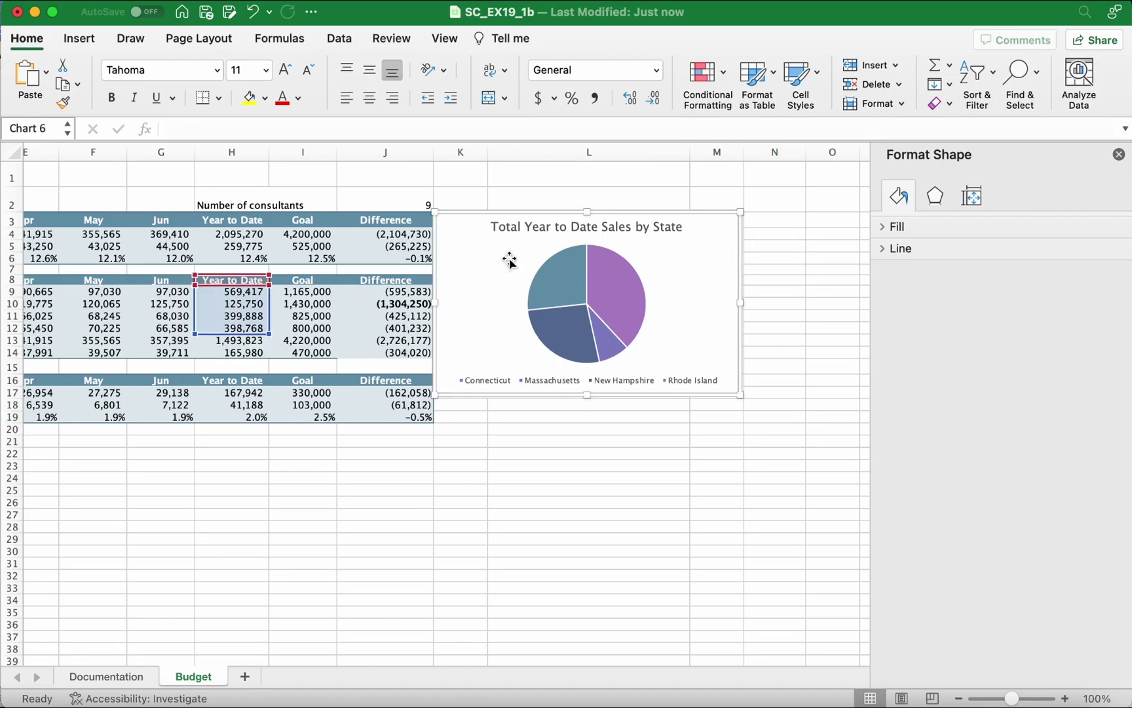
pyautogui.click(740, 301)
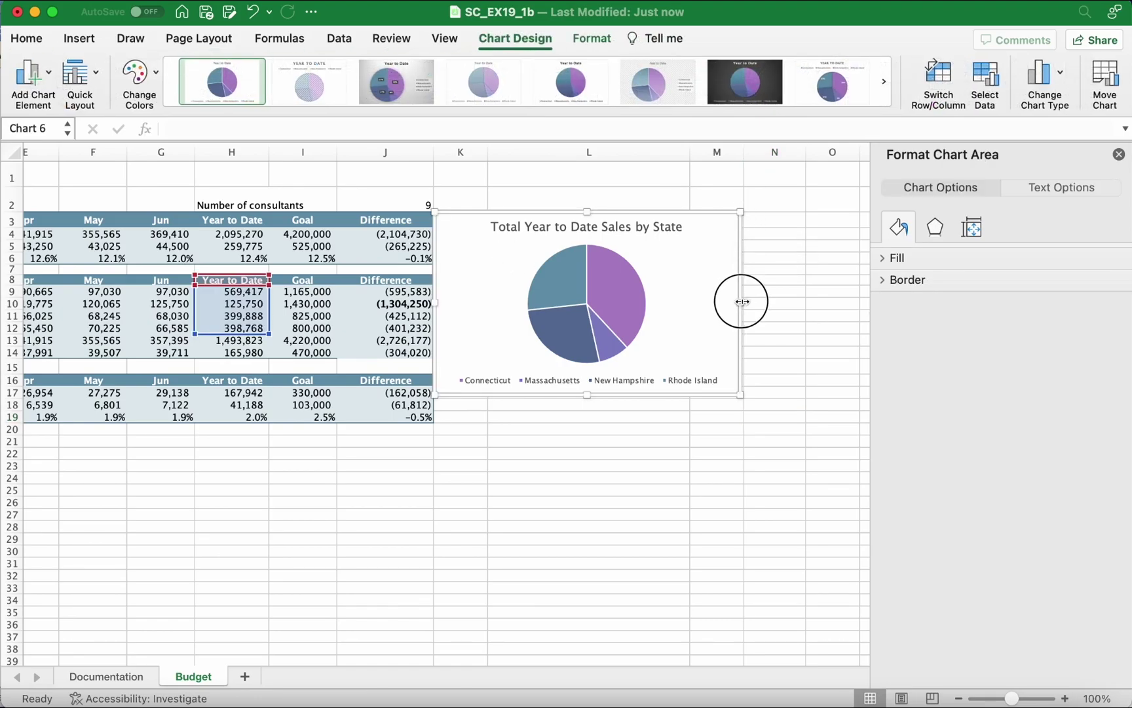
pyautogui.click(525, 430)
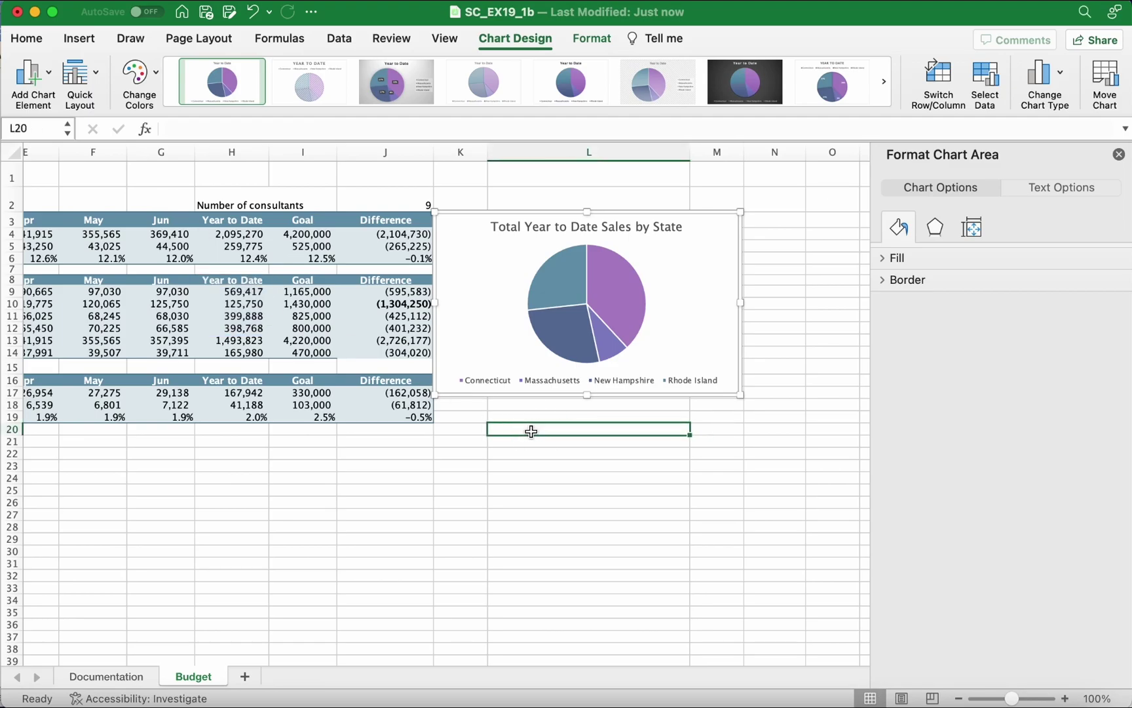
pyautogui.press('super+Tab')
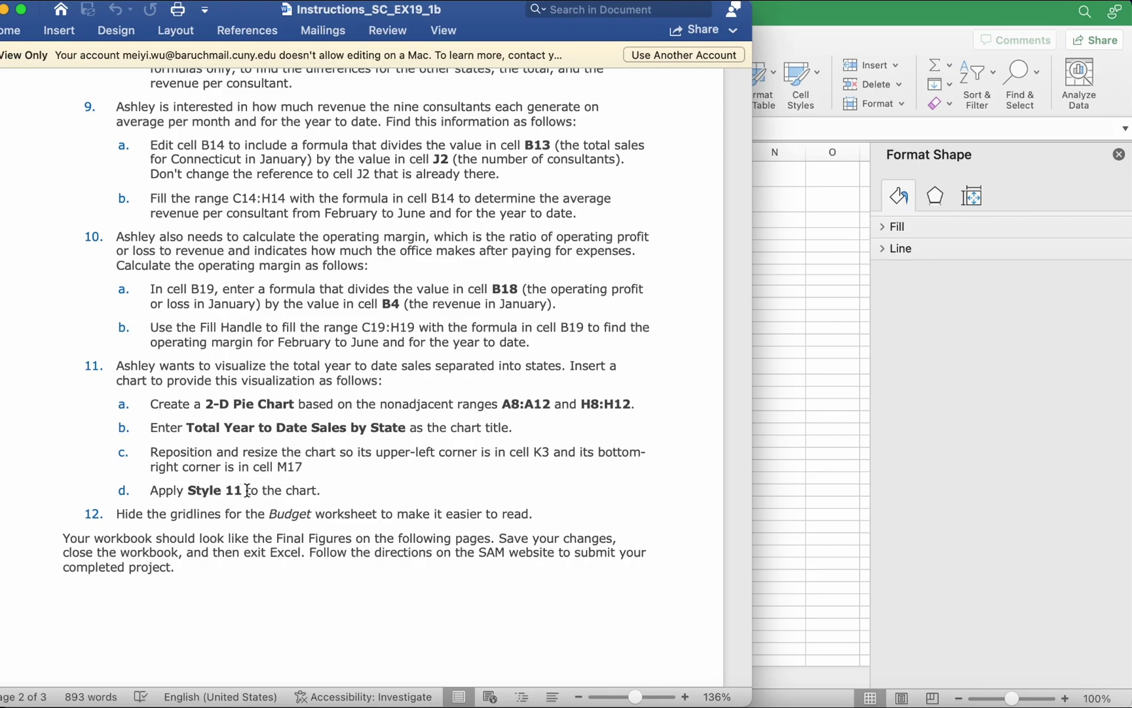
# Apply chart Style 11 to the pie chart, adding 38%, 27%, 27% and 8% labels
pyautogui.click(956, 323)
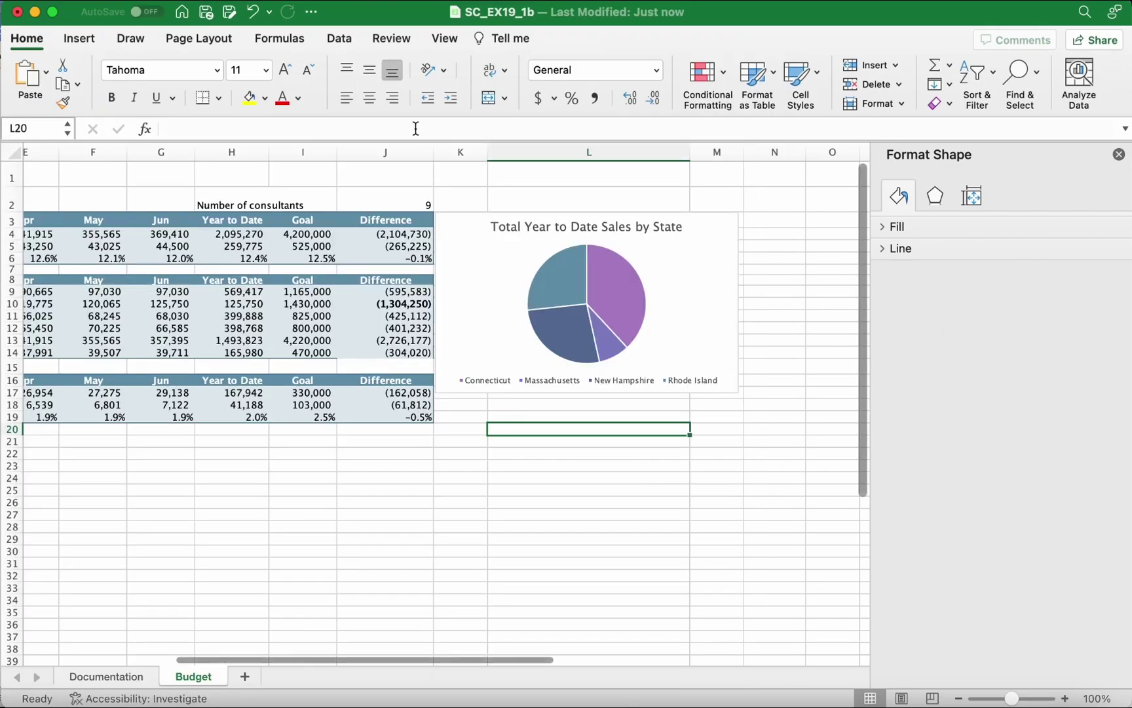
pyautogui.click(499, 297)
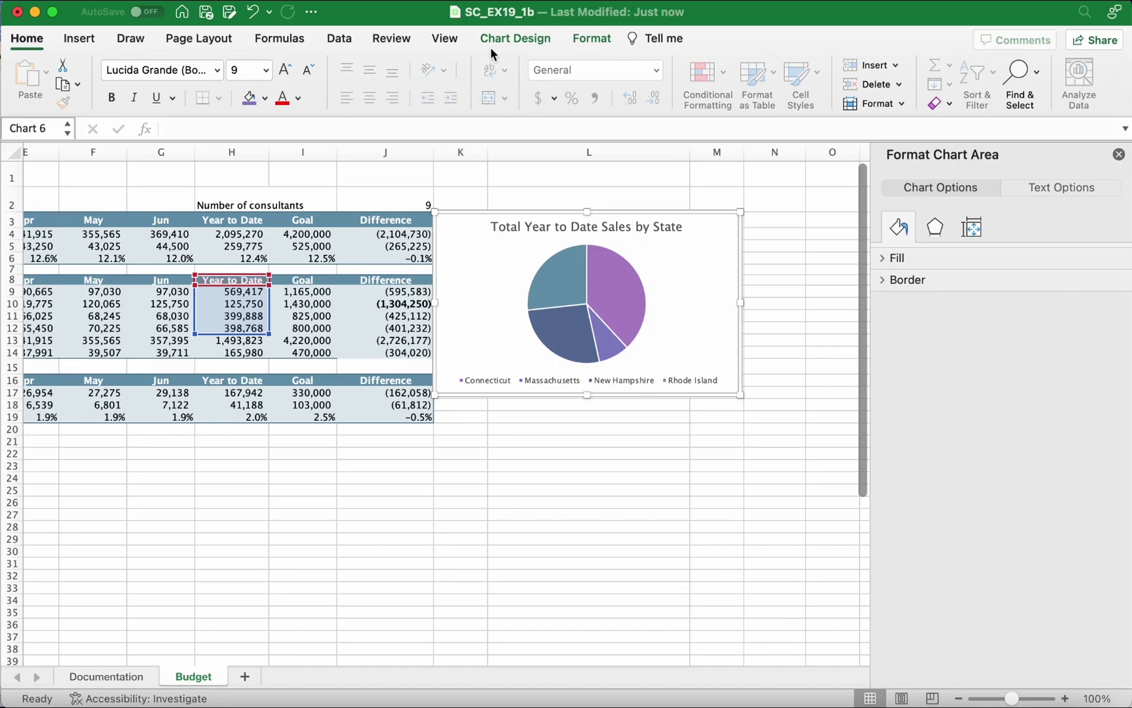
pyautogui.click(516, 39)
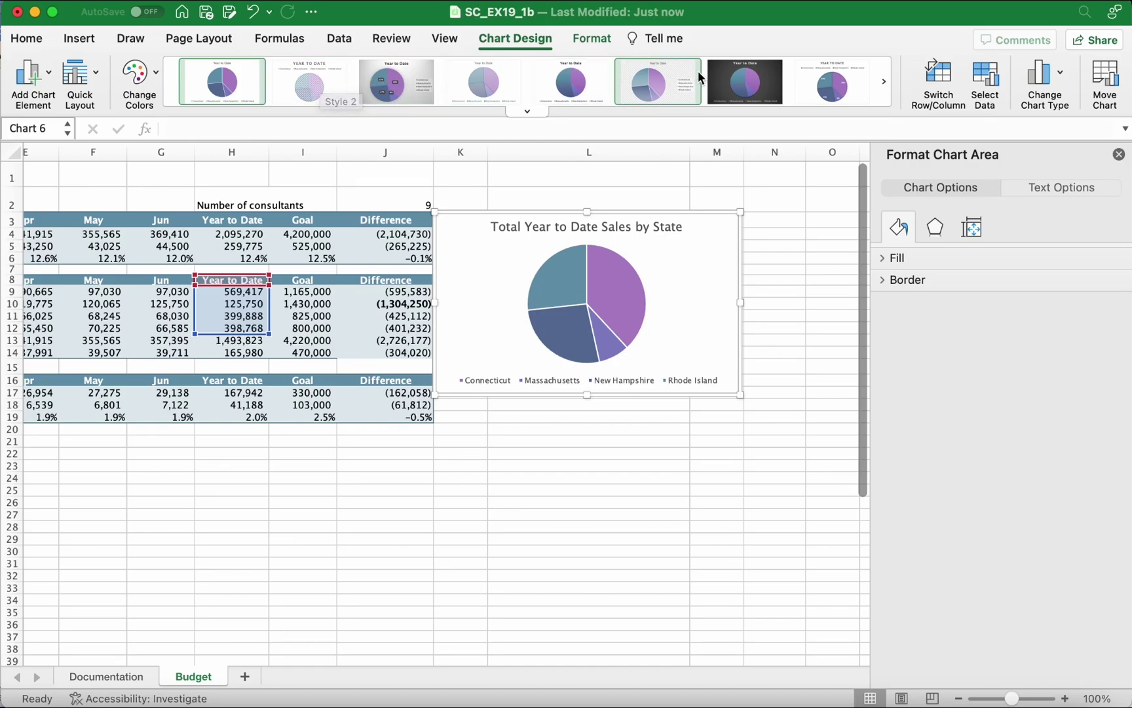
pyautogui.click(886, 73)
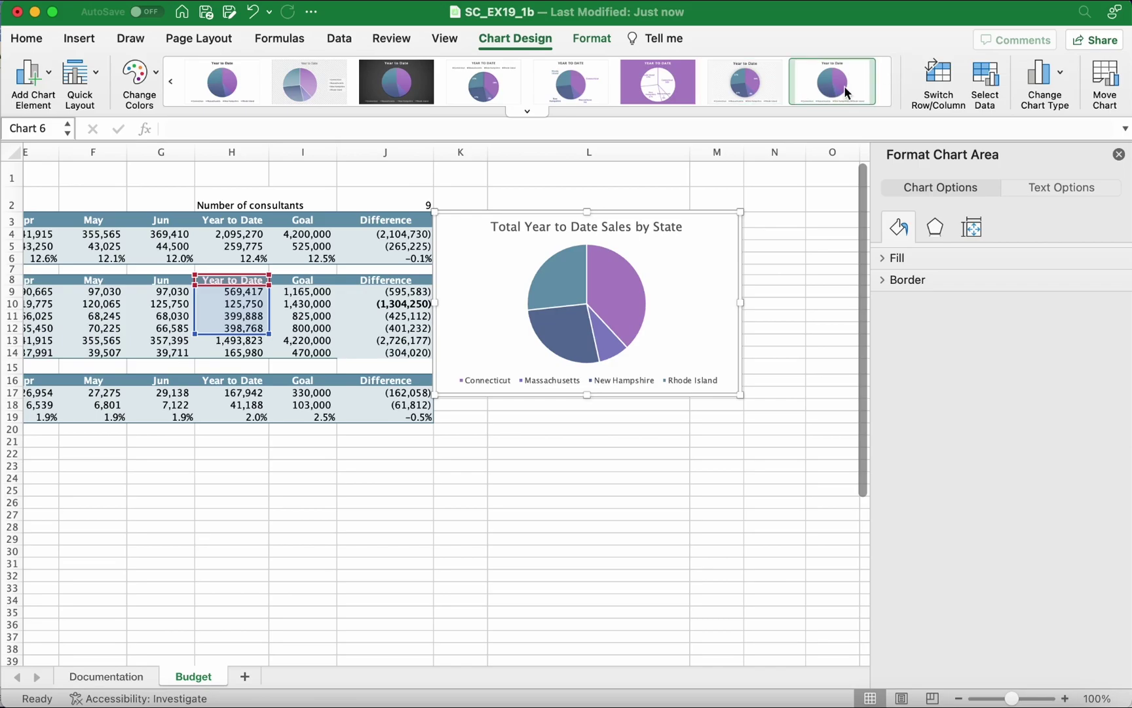
pyautogui.click(743, 84)
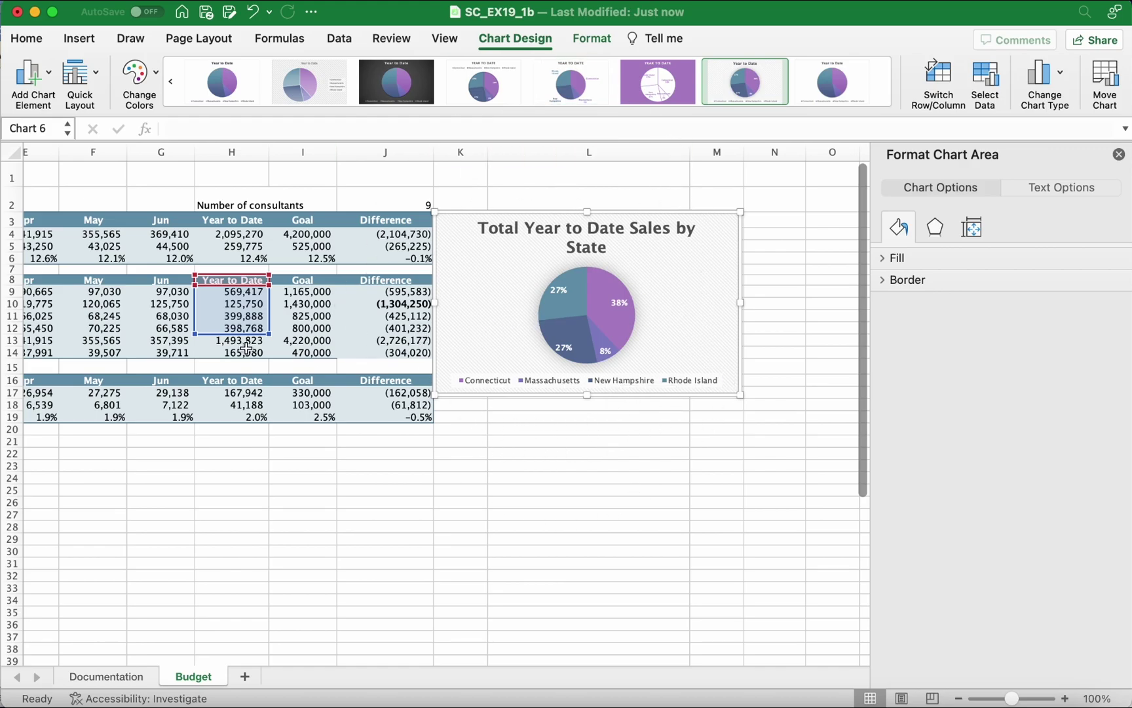
pyautogui.press('super+Tab')
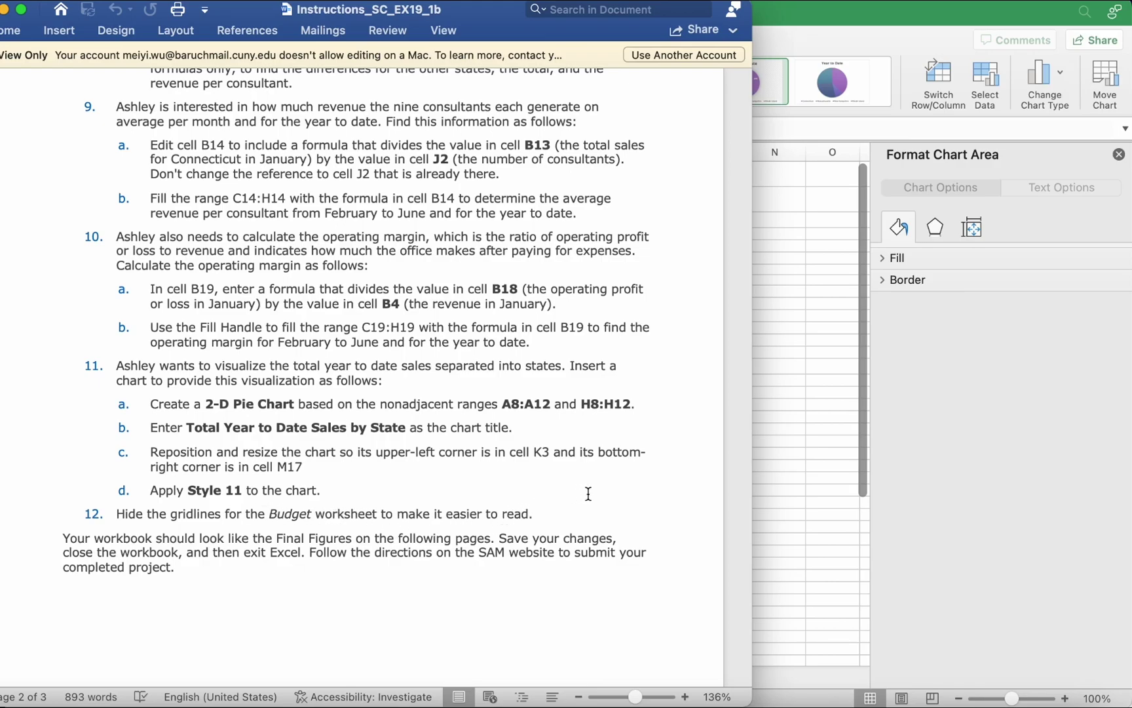
pyautogui.click(791, 464)
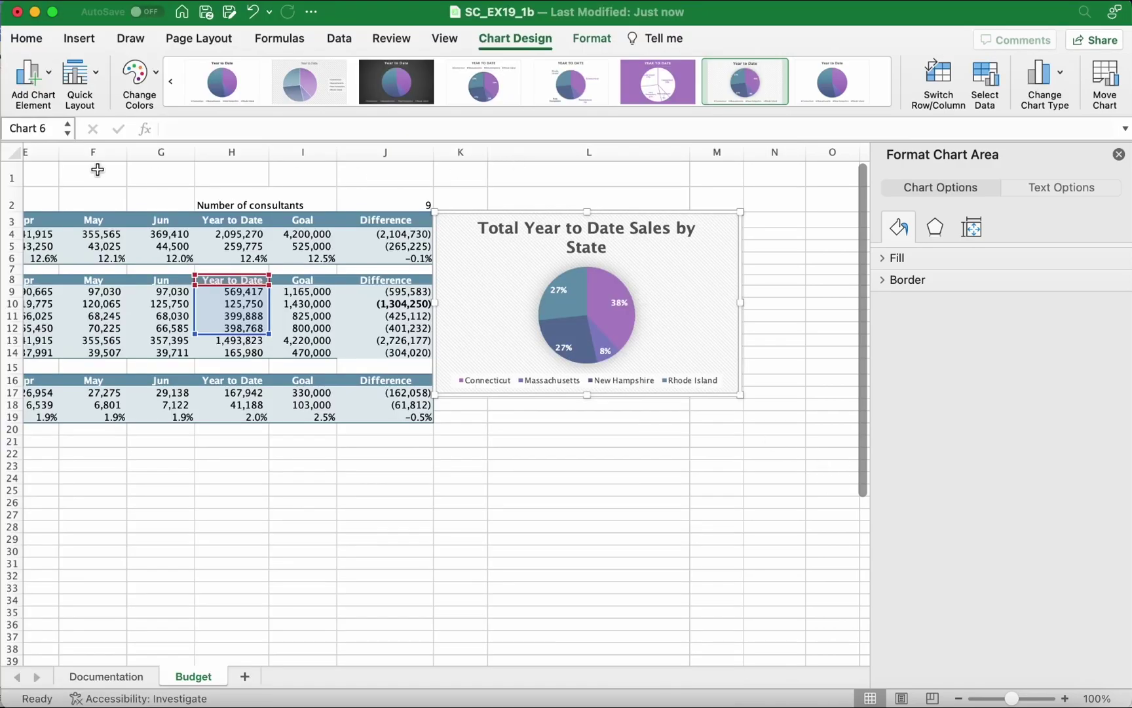
# Uncheck Gridlines View on Page Layout to hide the Budget sheet's gridlines
pyautogui.click(209, 43)
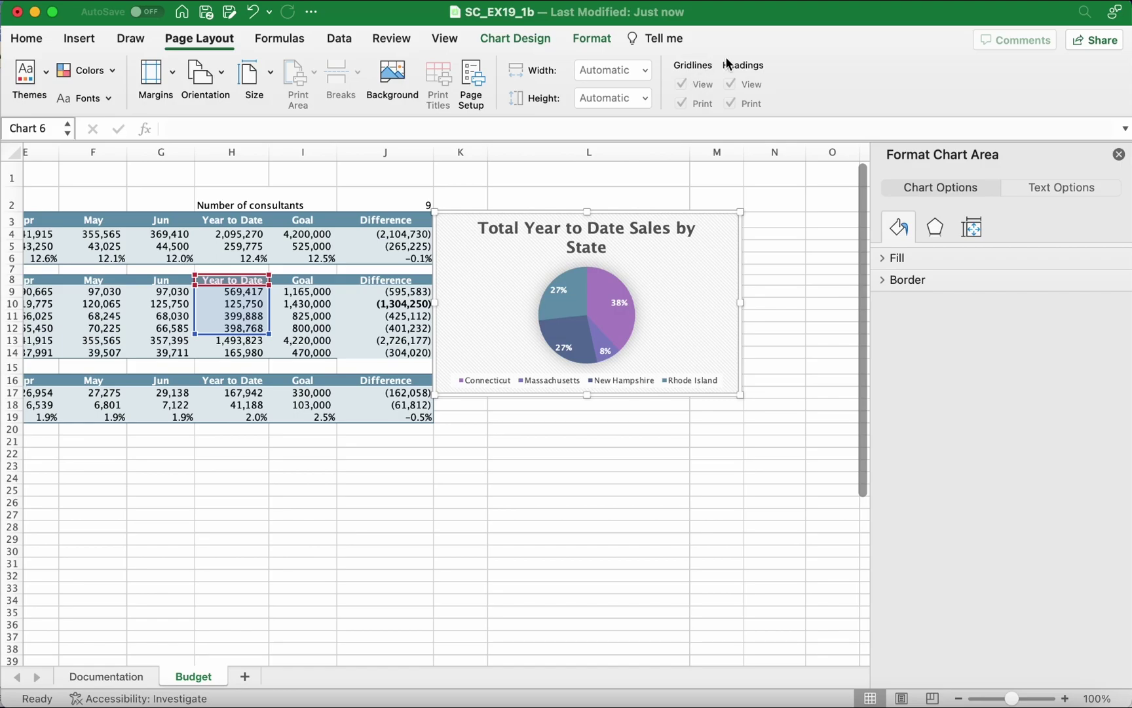
pyautogui.click(292, 515)
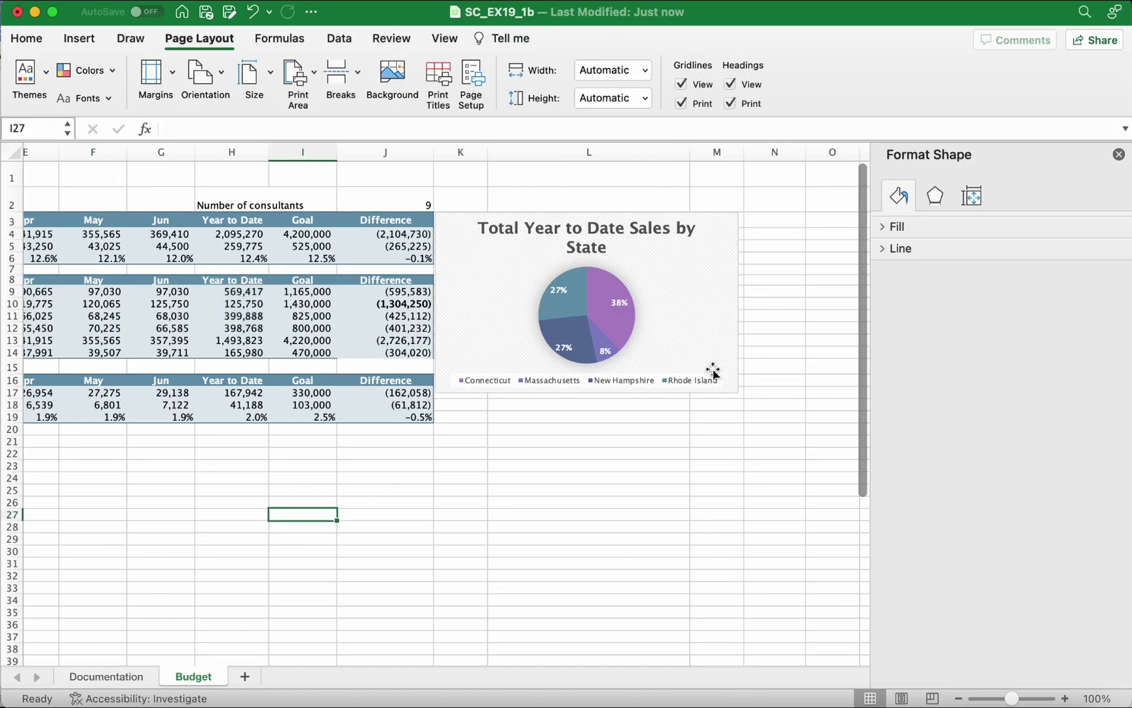
pyautogui.click(681, 85)
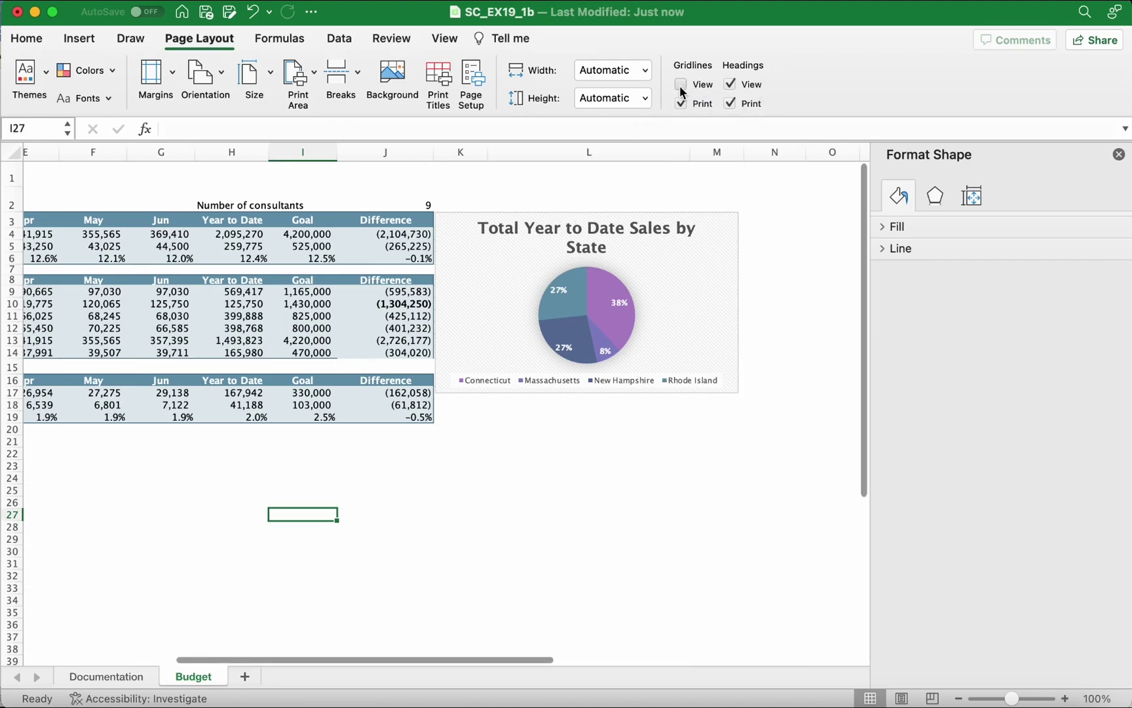
pyautogui.click(450, 551)
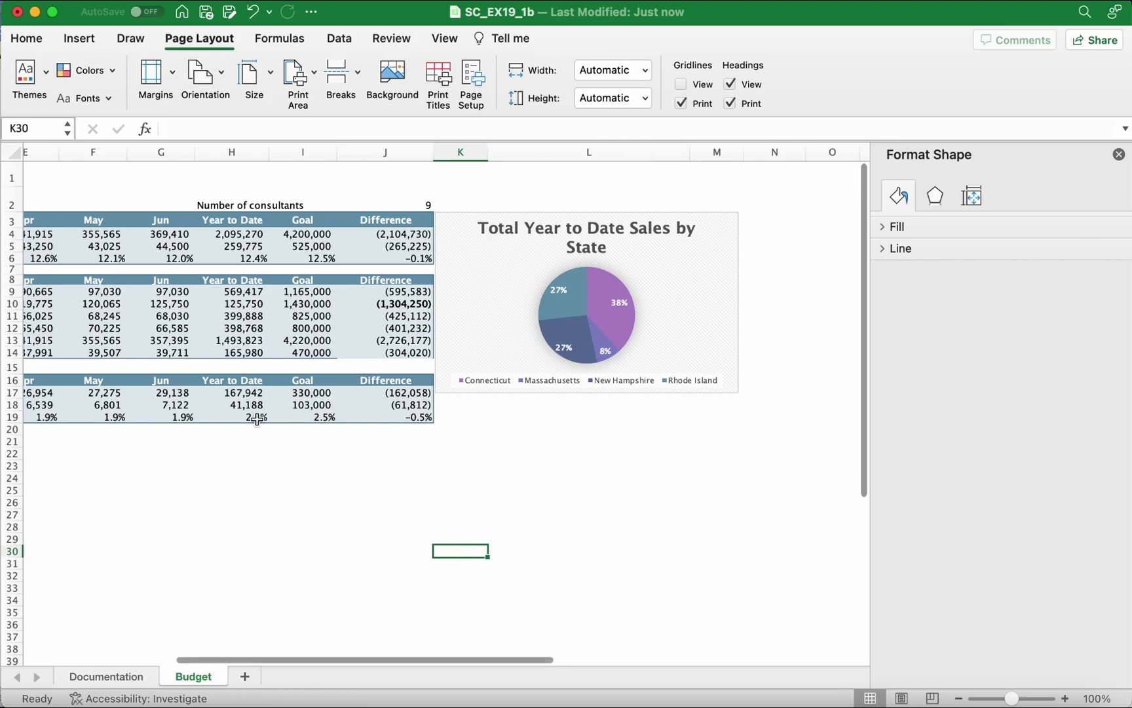
pyautogui.scroll(-5, 348, 362)
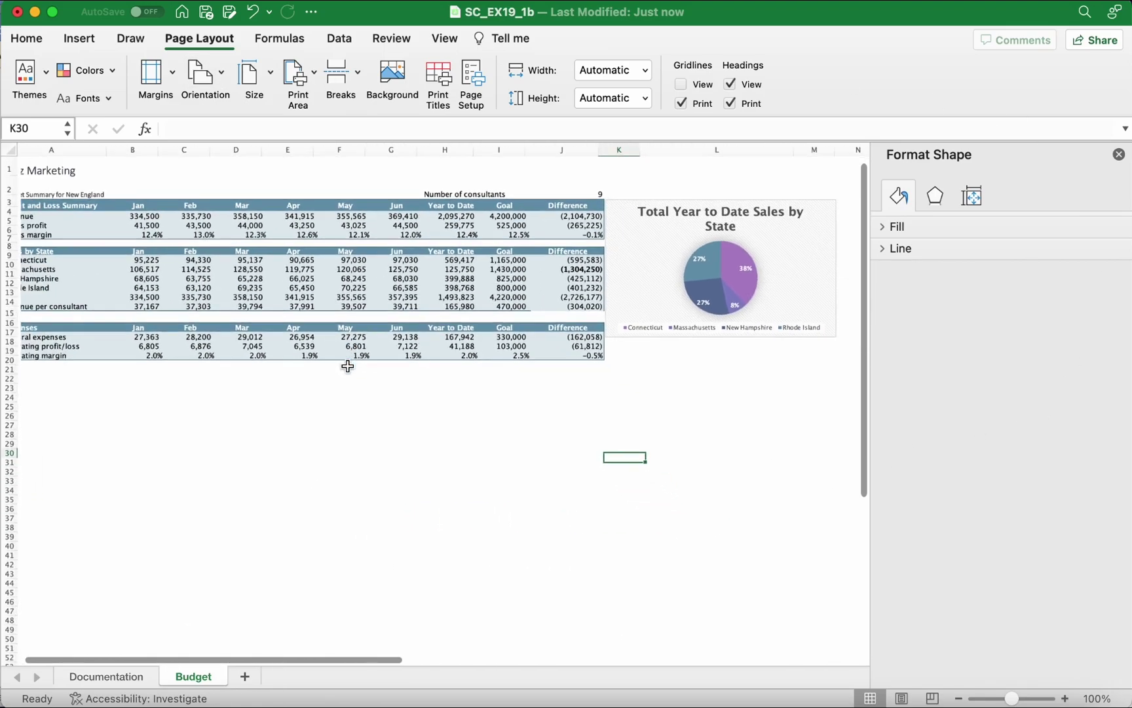